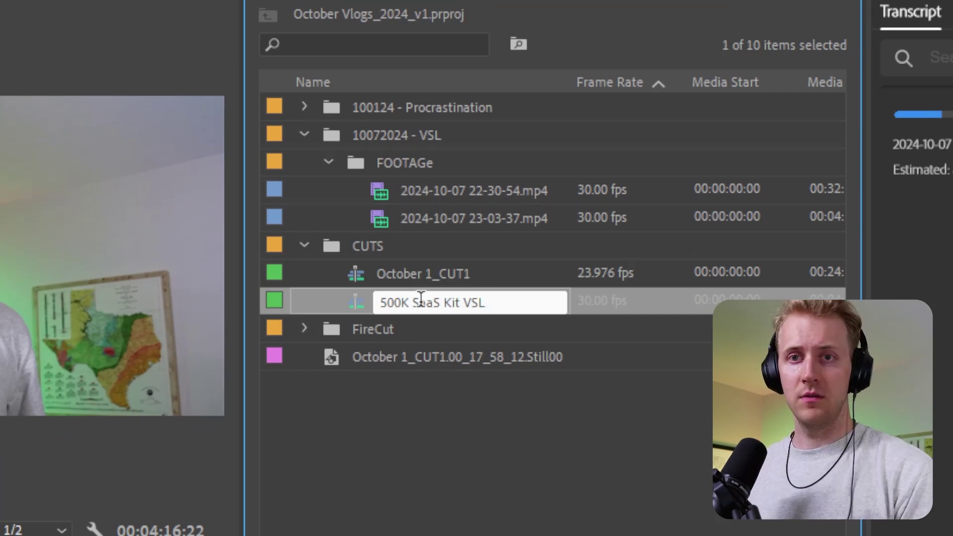
- Finish renaming the new sequence in the CUTS bin to 500K SaaS Kit VSL_CUT1
type("1")
key("Tab")
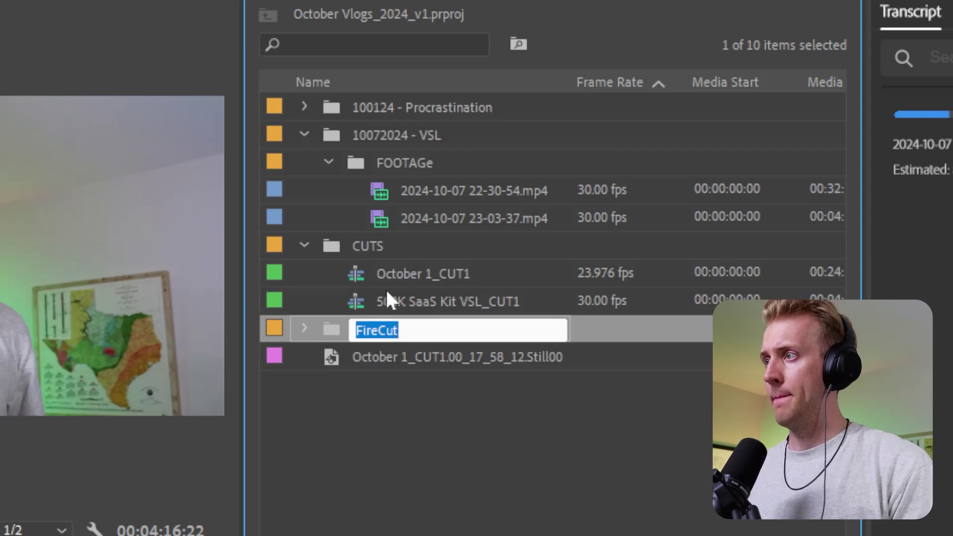
left_click(360, 296)
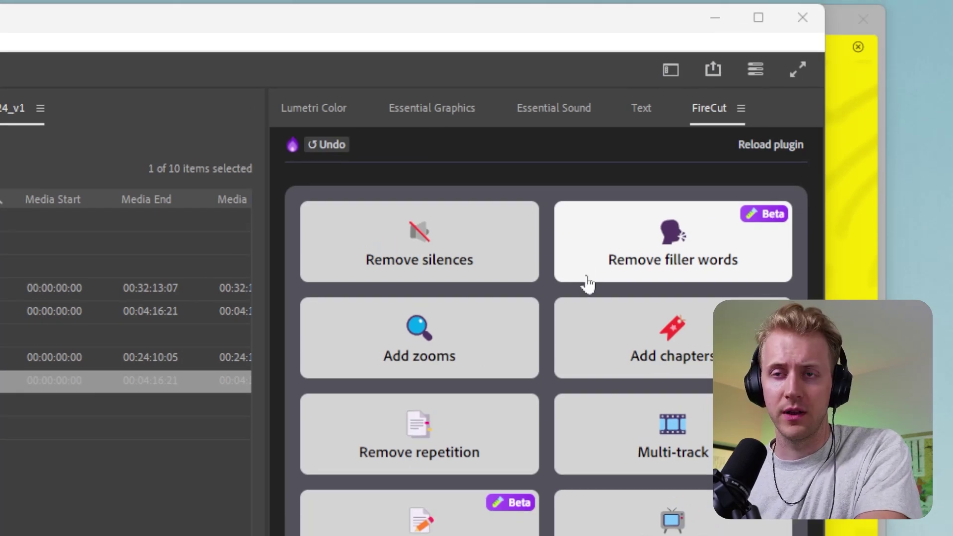
- Analyze the full sequence's audio for silences with FireCut's Remove silences in advanced mode
left_click(428, 264)
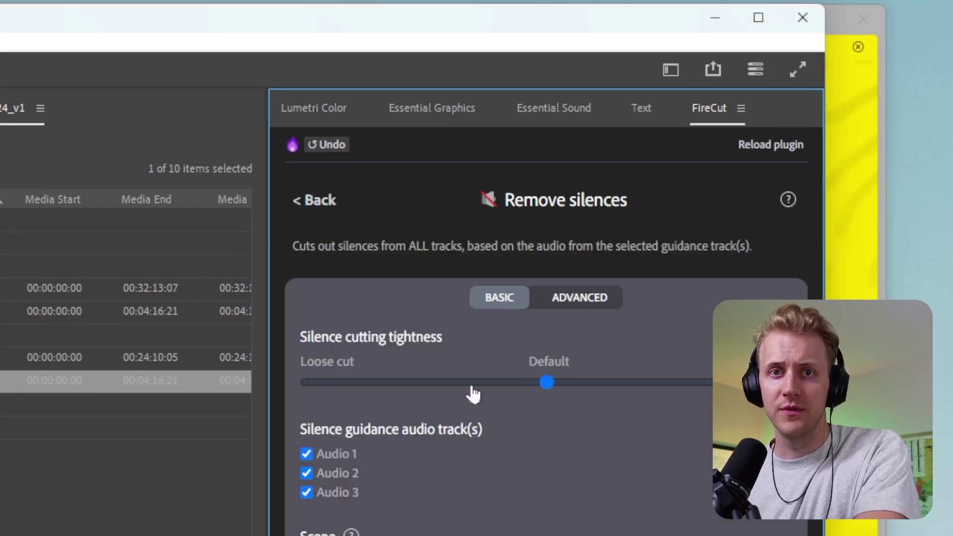
left_click(610, 299)
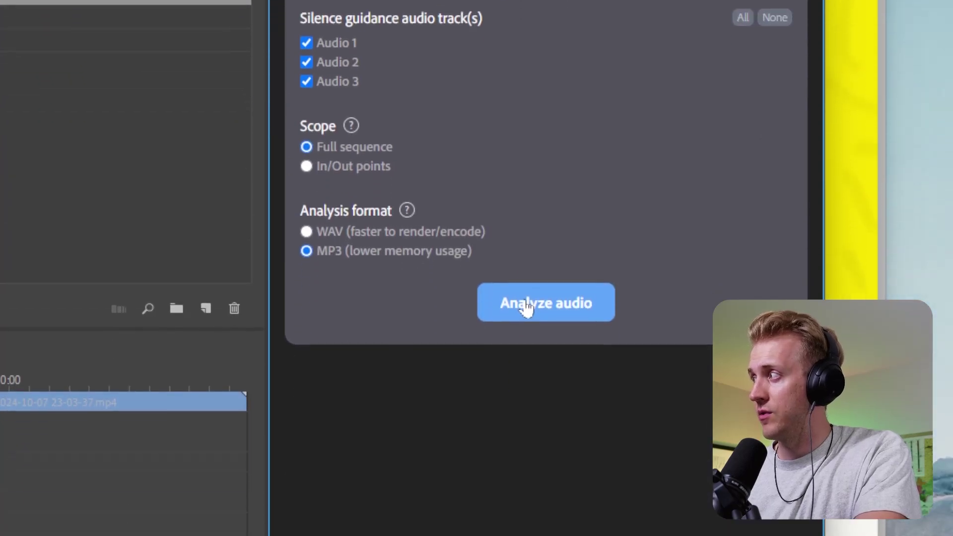
left_click(524, 513)
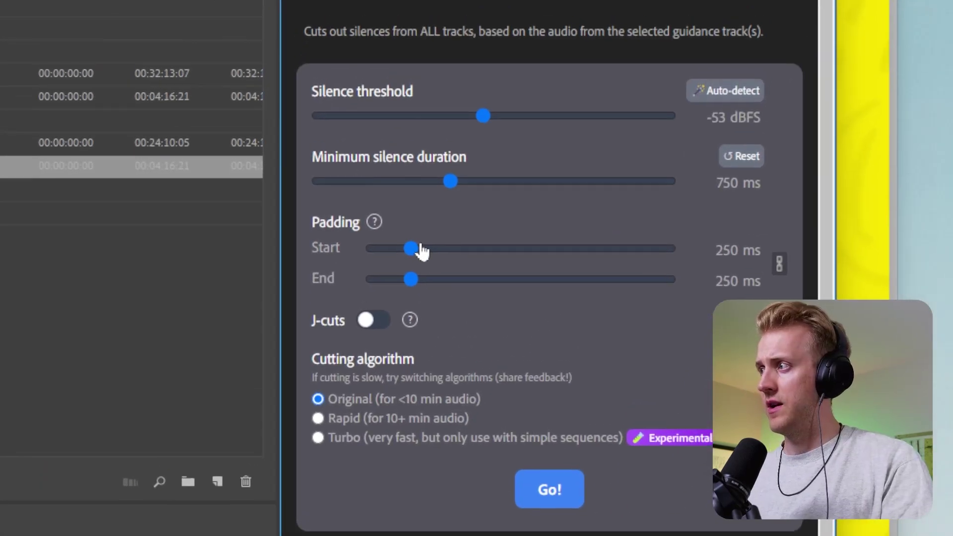
- Cut the silences using 130 ms linked start and end padding and a shorter minimum silence duration
left_click_drag(418, 249, 402, 255)
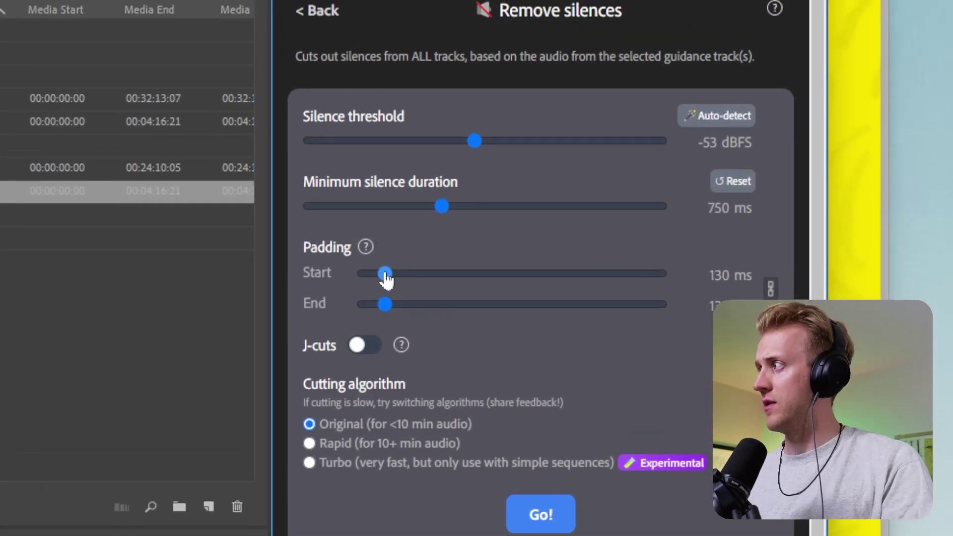
left_click_drag(441, 206, 394, 205)
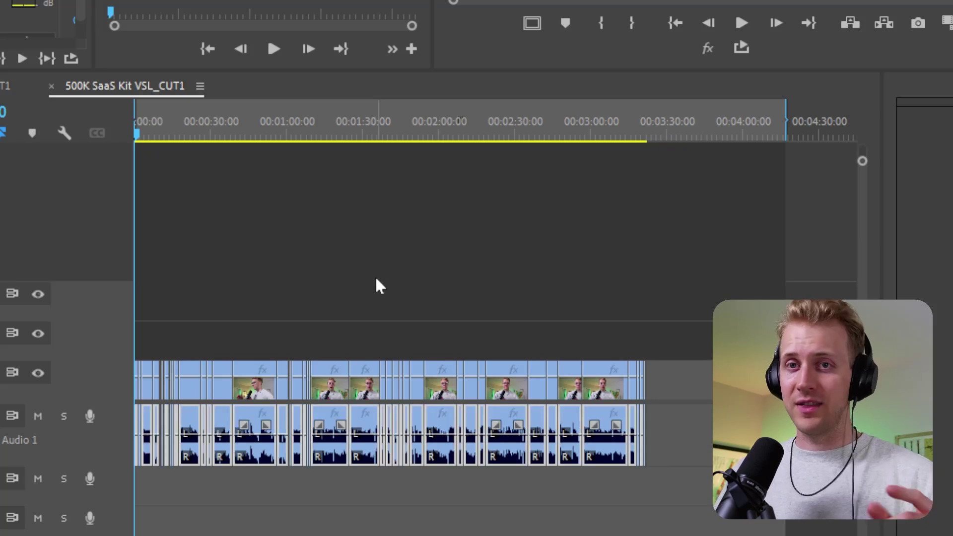
- Clear the In and Out points of the sequence
right_click(409, 128)
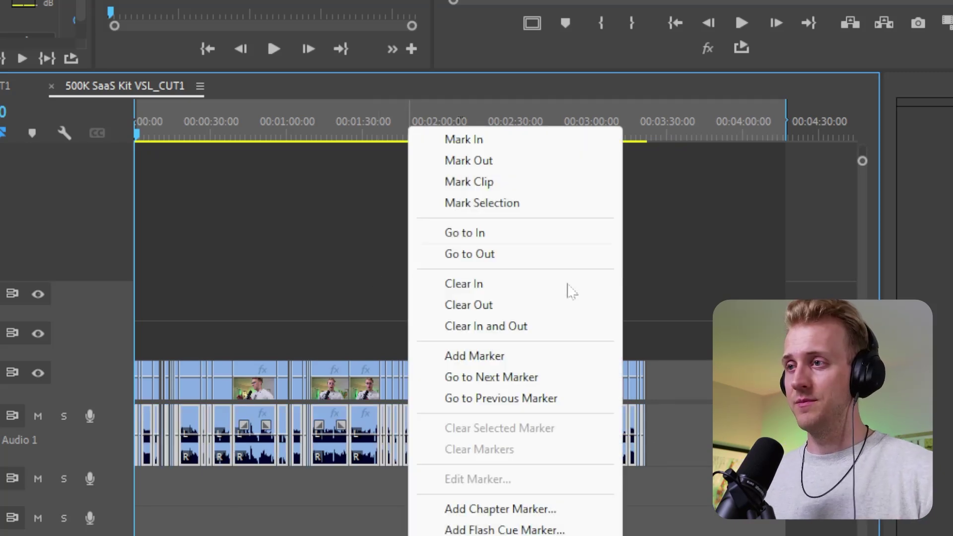
left_click(499, 326)
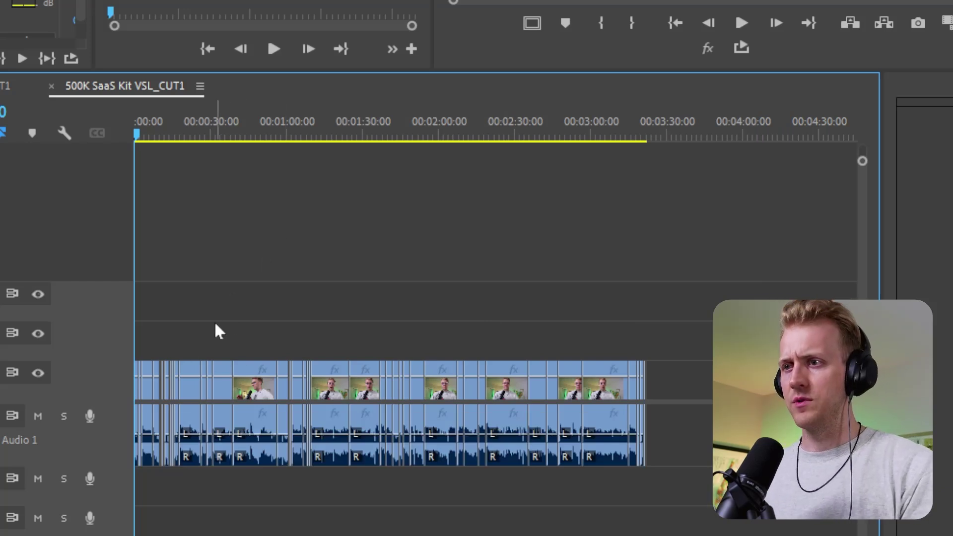
- Play the silence-cut sequence from the start at a closer timeline zoom and enlarge the monitor area above the timeline
key("equal")
key("equal")
key("equal")
key("equal")
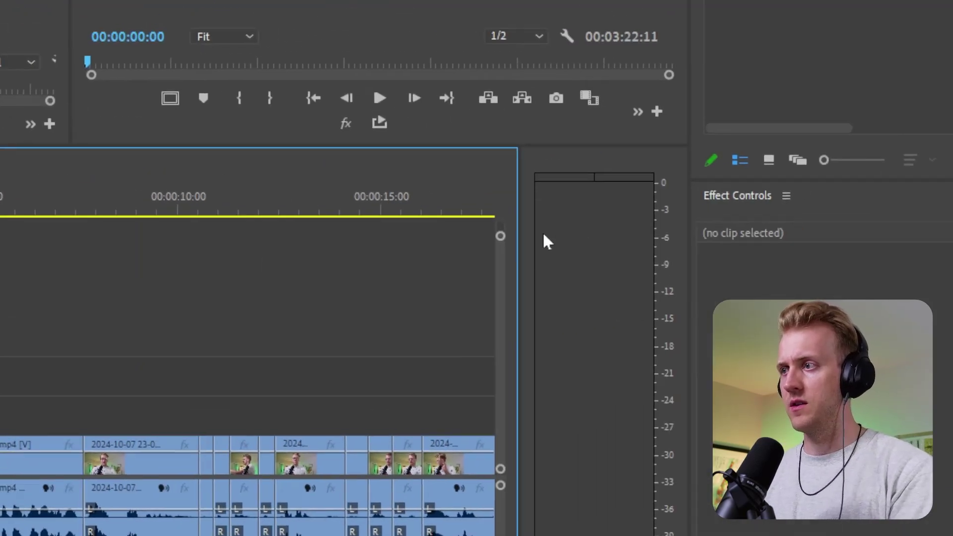
left_click_drag(541, 229, 640, 229)
key("space")
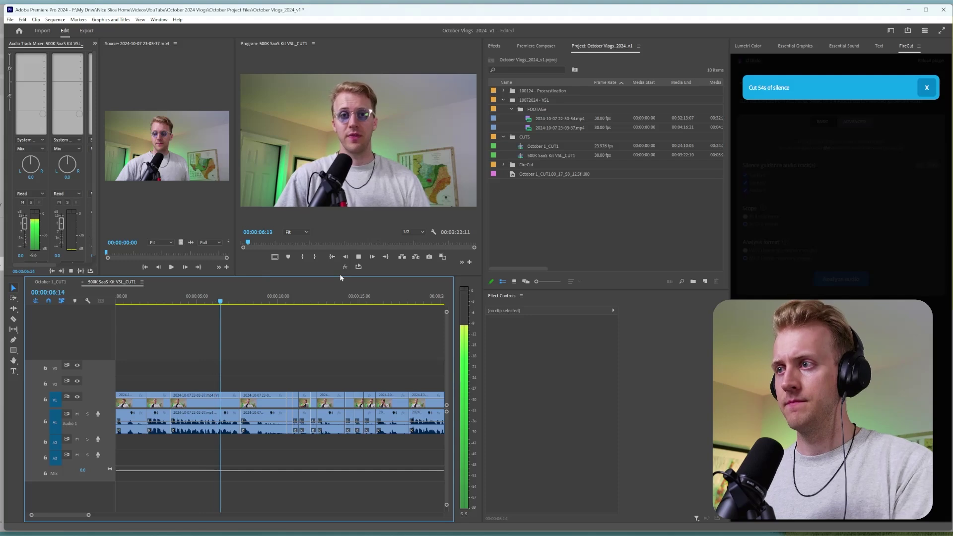
left_click_drag(340, 274, 330, 309)
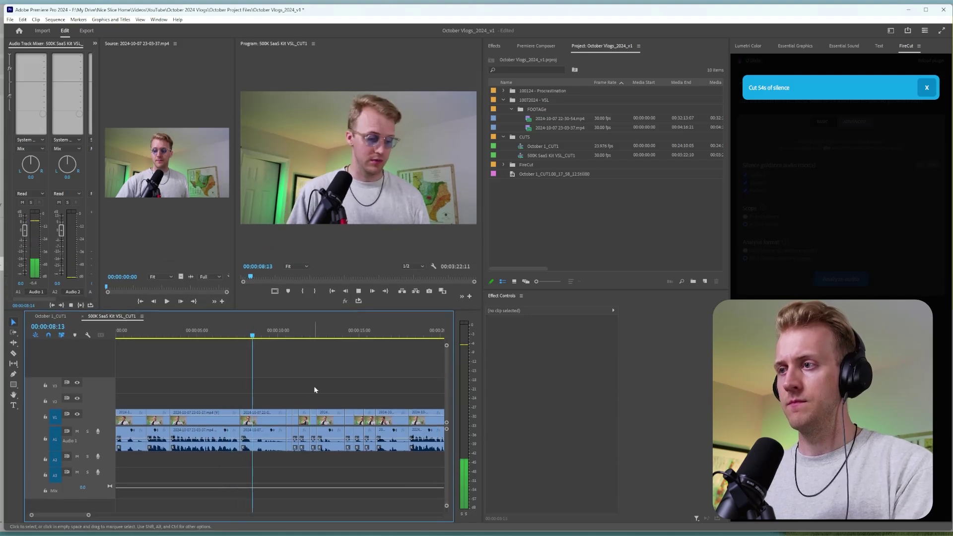
- Ripple delete the clips covering about the first 18 seconds of the sequence and replay from the start
scroll(319, 384, "down", 4)
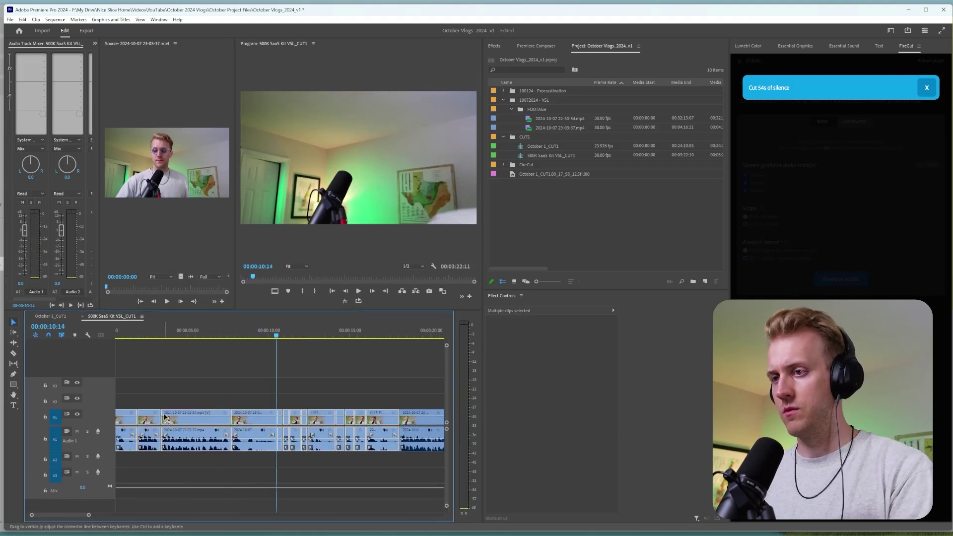
key("shift+Delete")
key("Home")
key("space")
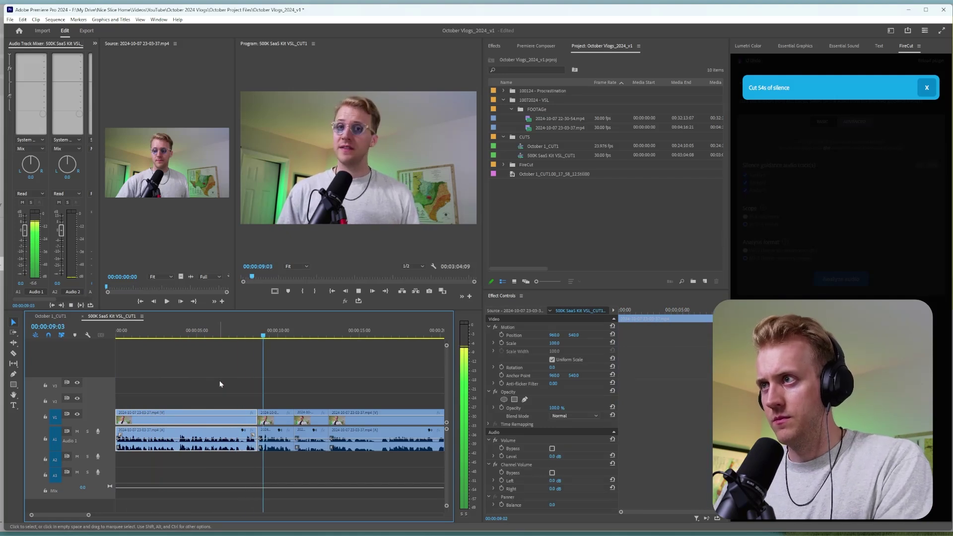
- Ripple trim the end of the clip before the playhead back to about 00:00:07:20 and play across the cut
key("space")
key("equal")
key("equal")
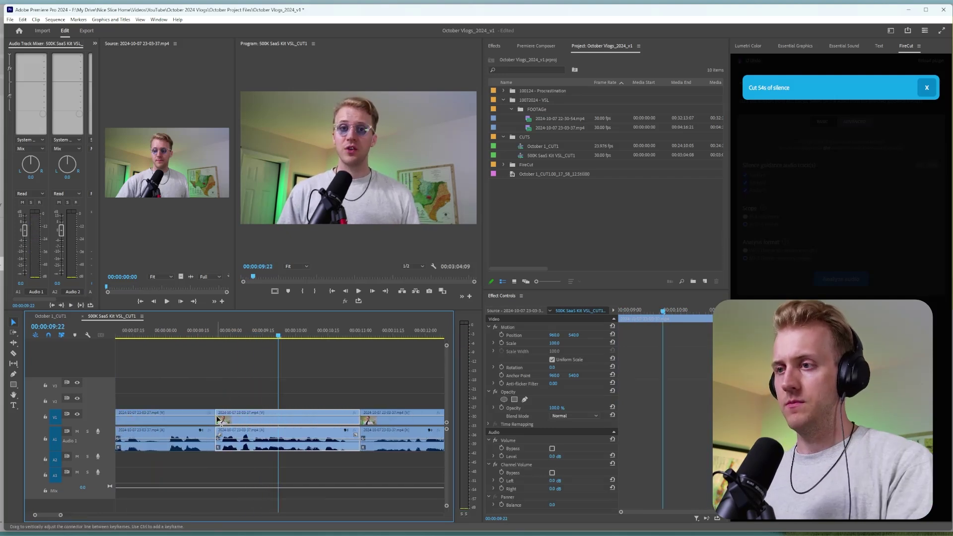
left_click_drag(212, 419, 140, 419)
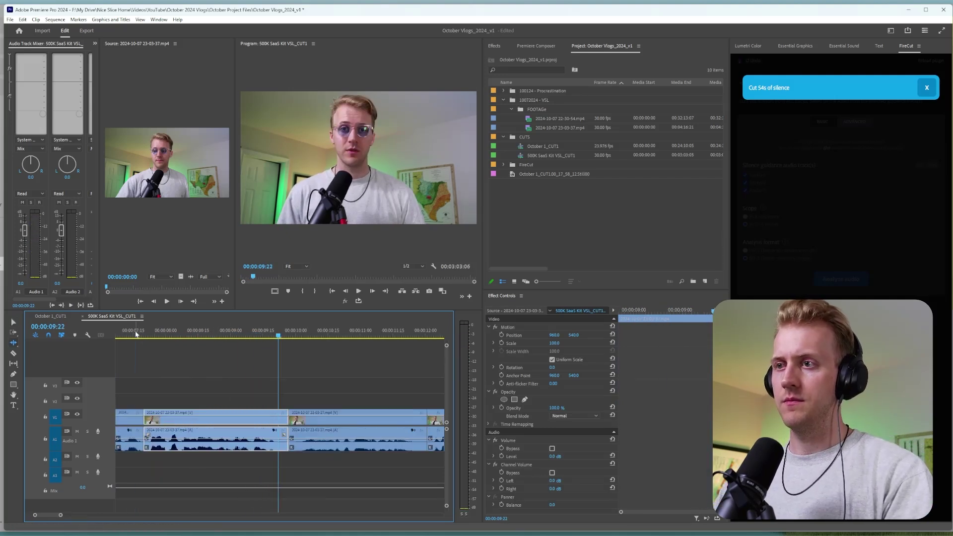
left_click(137, 333)
key("space")
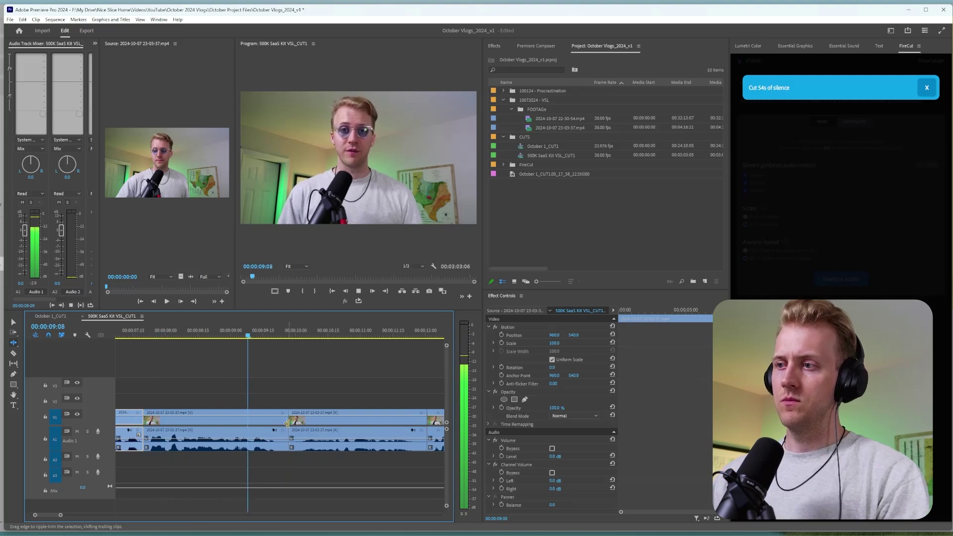
- Ripple delete the two consecutive clips that start at about 00:00:07:20
left_click(266, 421)
key("shift+Delete")
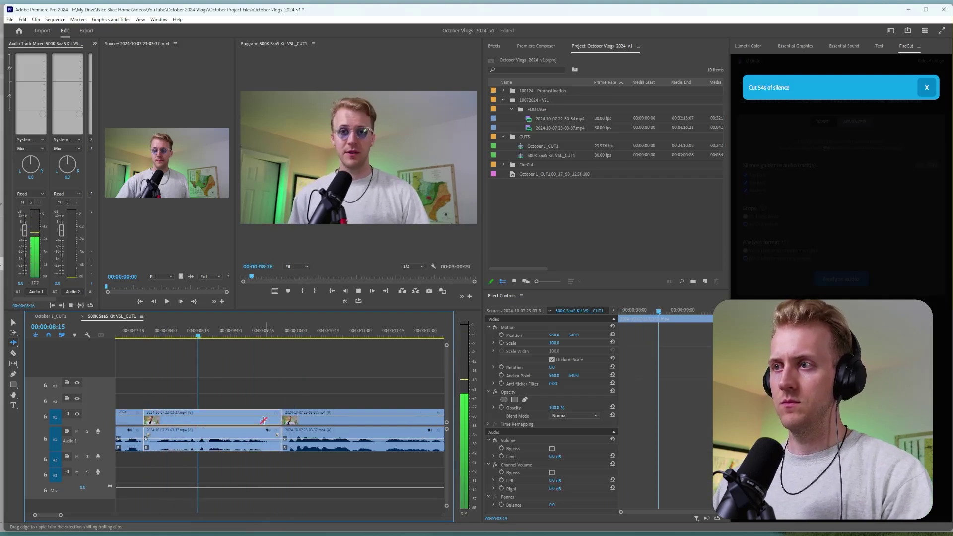
key("shift+Delete")
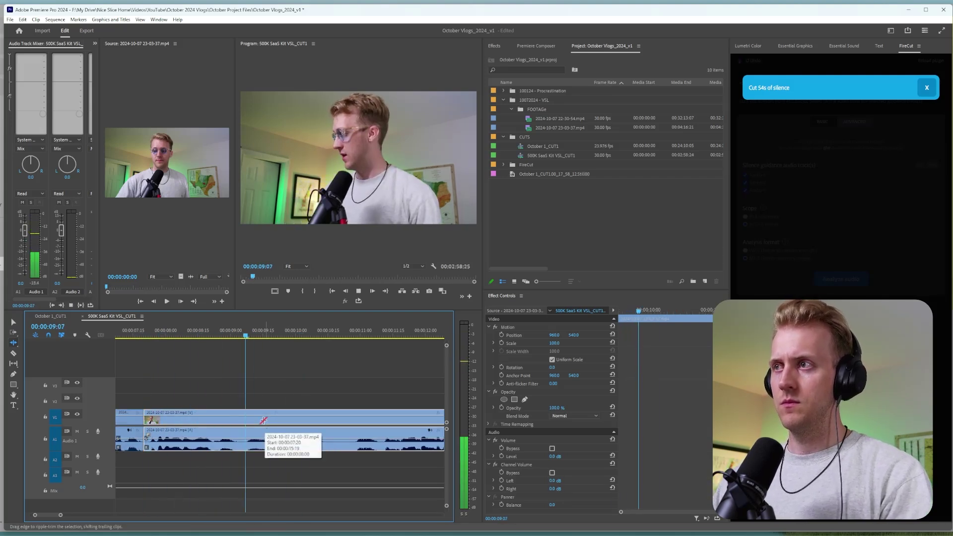
- Ripple delete all opening clips up to about 00:00:15:20
key("minus")
key("minus")
key("space")
key("v")
left_click(229, 417, "shift")
key("shift+Delete")
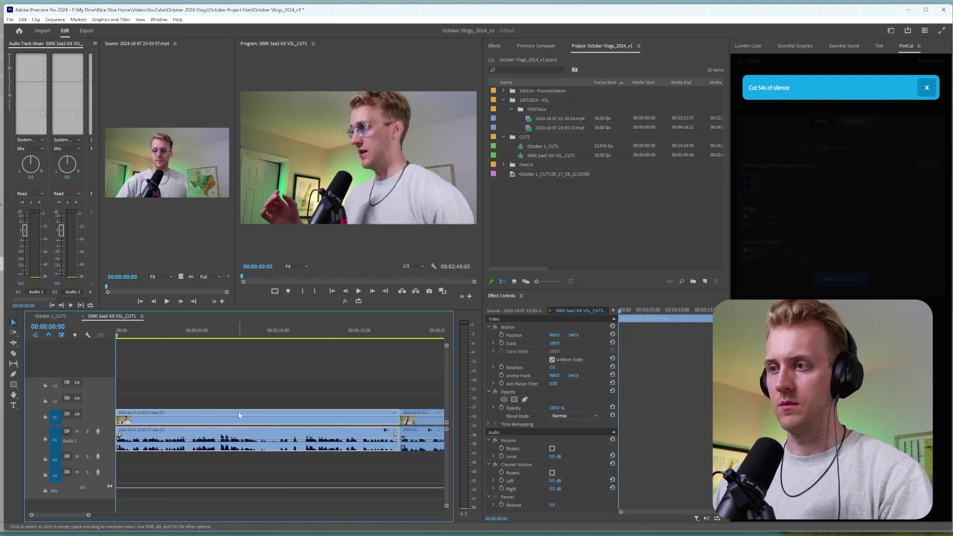
- Play the new opening take and ripple delete that first clip
key("space")
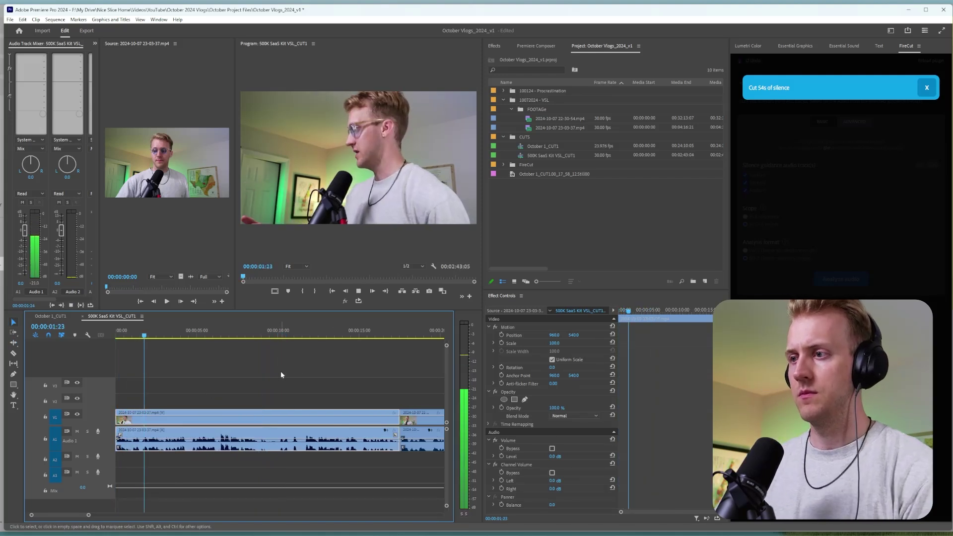
key("space")
key("shift+Delete")
- Ripple delete the next group of opening clips, covering about the first 6 seconds, and play what follows
key("space")
key("space")
left_click_drag(153, 394, 196, 418)
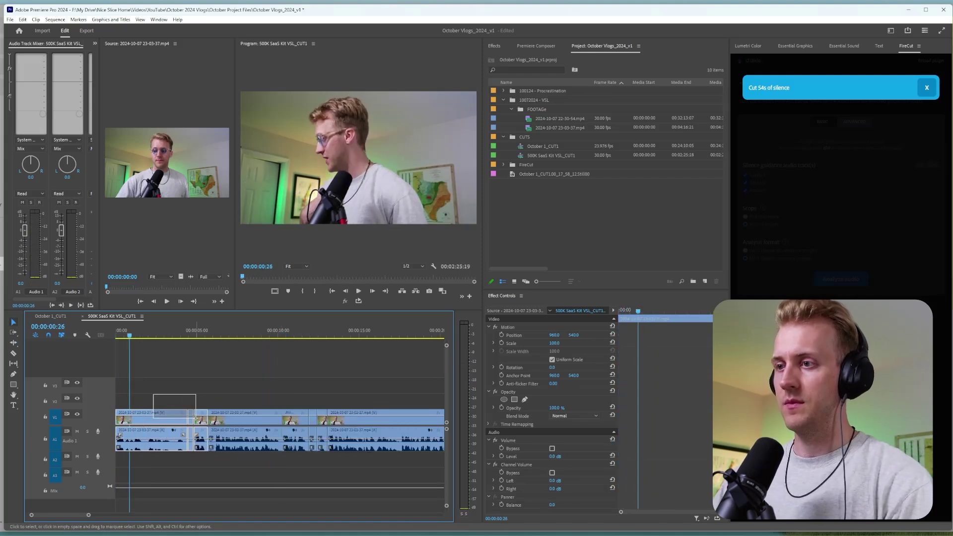
key("shift+Delete")
key("space")
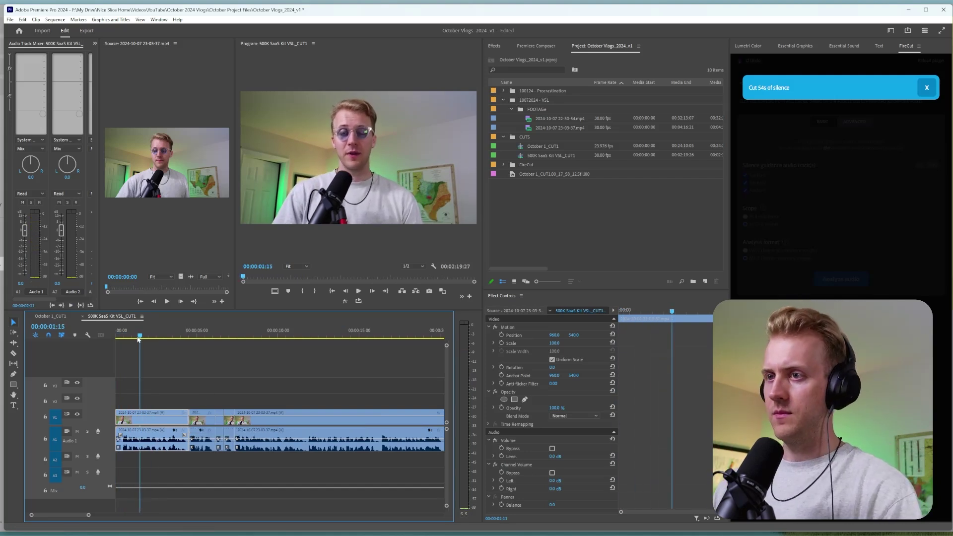
- Ripple trim the silent start and the end of the first clip in the sequence
left_click_drag(141, 339, 113, 335)
key("equal")
key("equal")
left_click_drag(118, 419, 146, 417)
key("space")
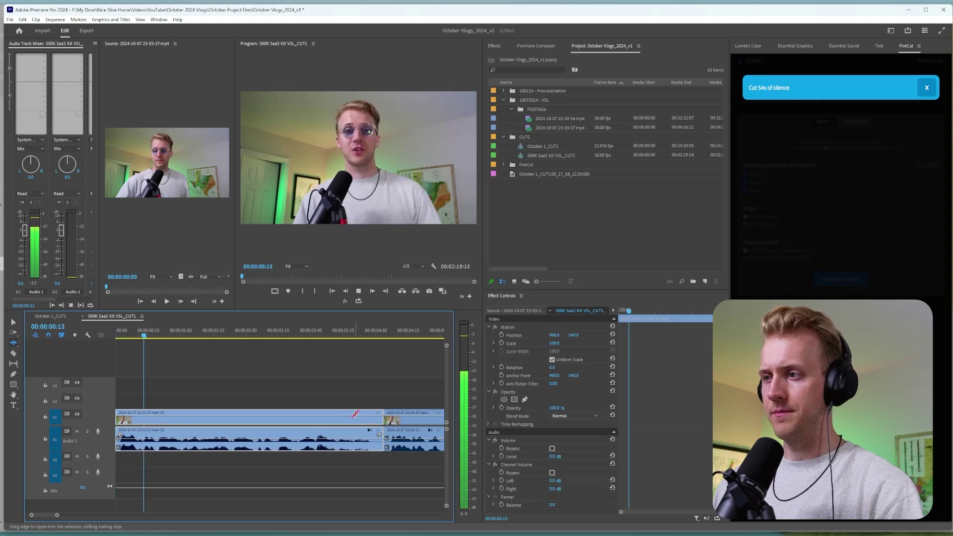
left_click_drag(375, 418, 371, 418)
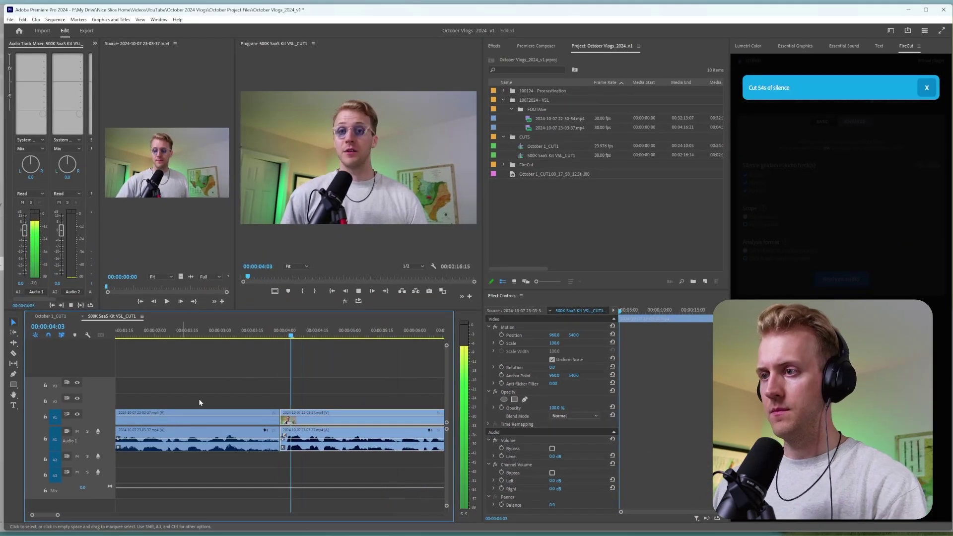
- Replay from the start and ripple delete the roughly 4-second first clip
key("Home")
key("space")
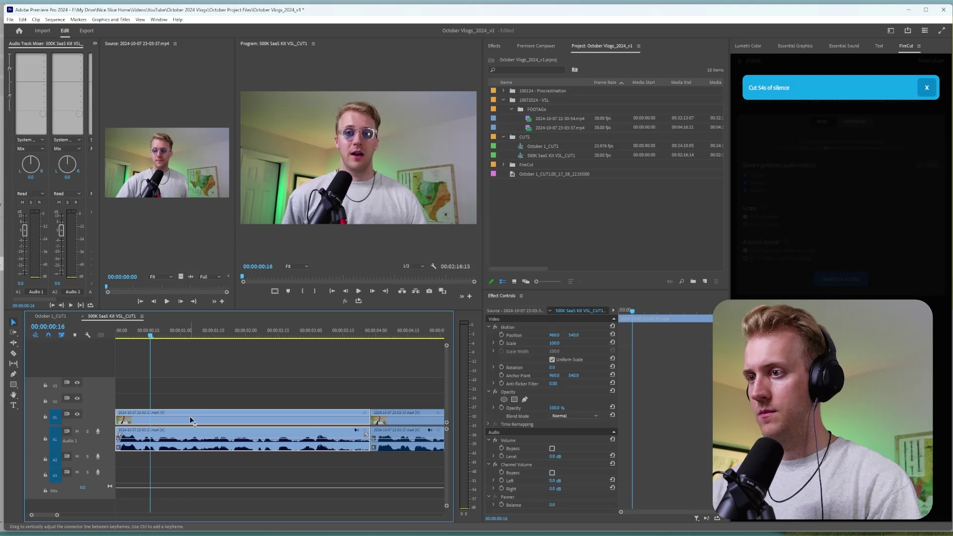
key("shift+Delete")
key("space")
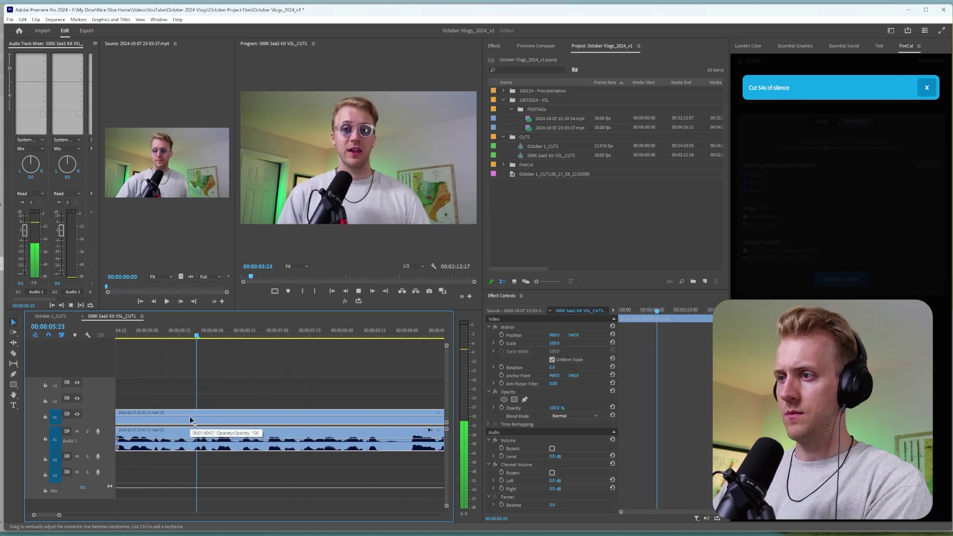
- Cut out the speech pause just before 00:00:09:00 and close the gap
left_click(306, 393)
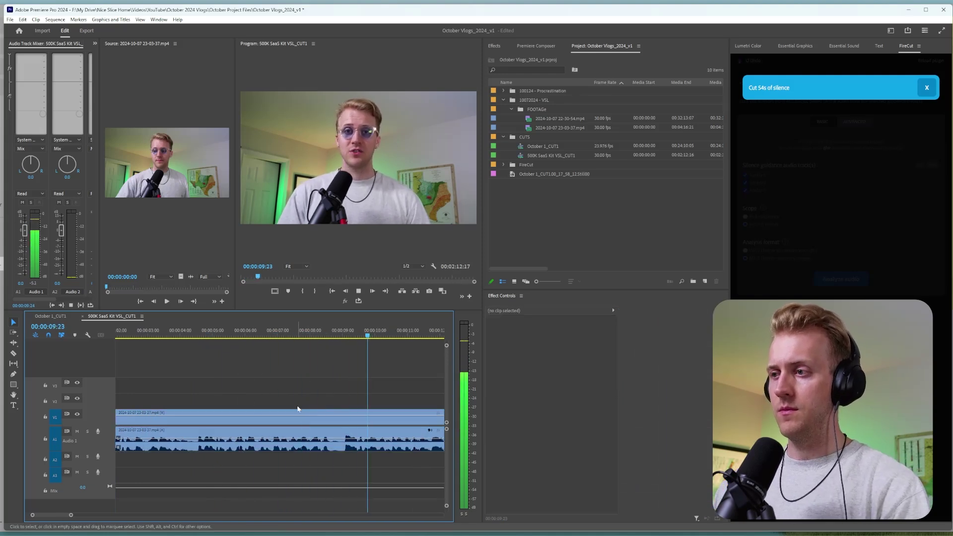
key("space")
left_click(345, 419)
key("c")
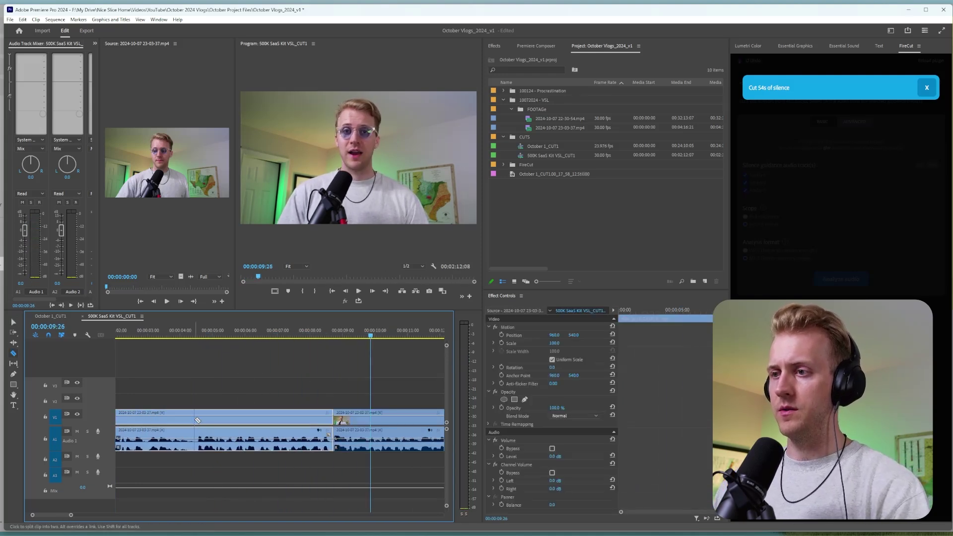
- Split the first clip at about 00:00:04:13 and ripple trim the pause before the cut
left_click(194, 420)
key("b")
left_click_drag(193, 422, 188, 422)
- Try increasing the Scale of the clip at 00:00:05:02 and undo the change
left_click(165, 336)
left_click(214, 335)
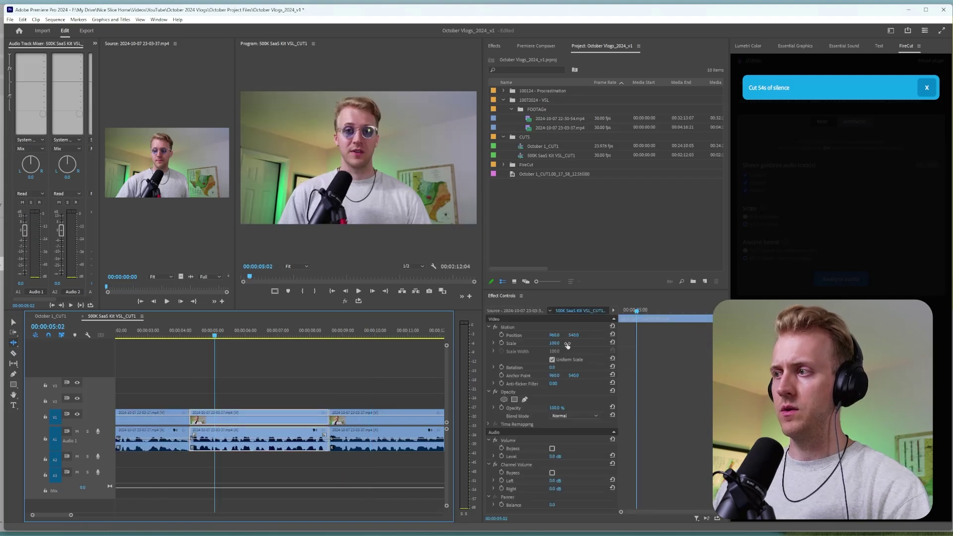
left_click_drag(558, 343, 572, 343)
key("ctrl+z")
- Play the sequence from about 00:00:03:12 to review the edited cuts and the following speech
left_click(161, 331)
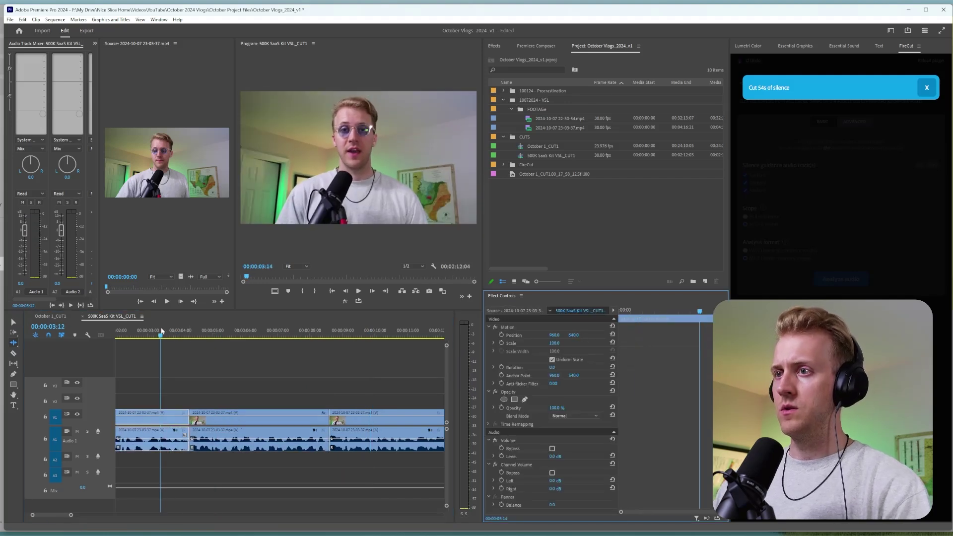
key("space")
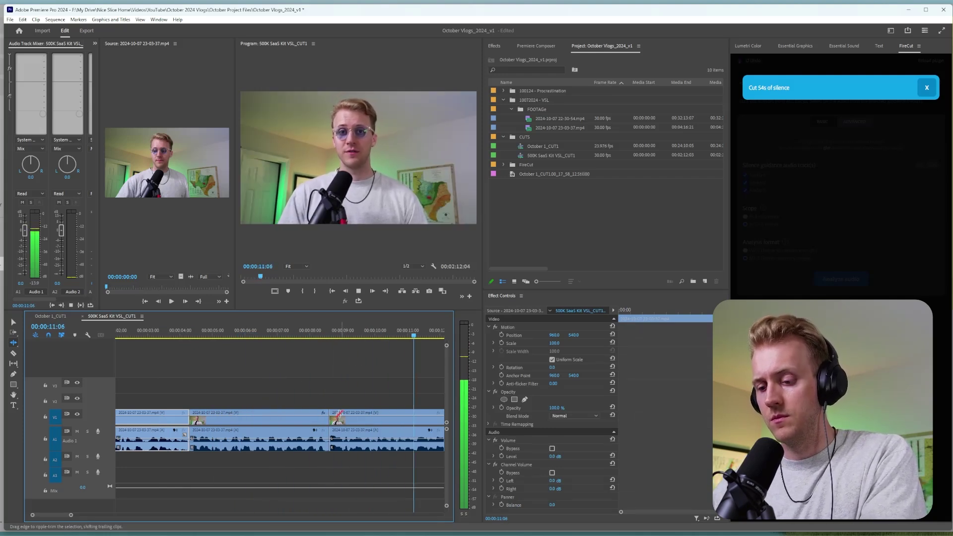
key("v")
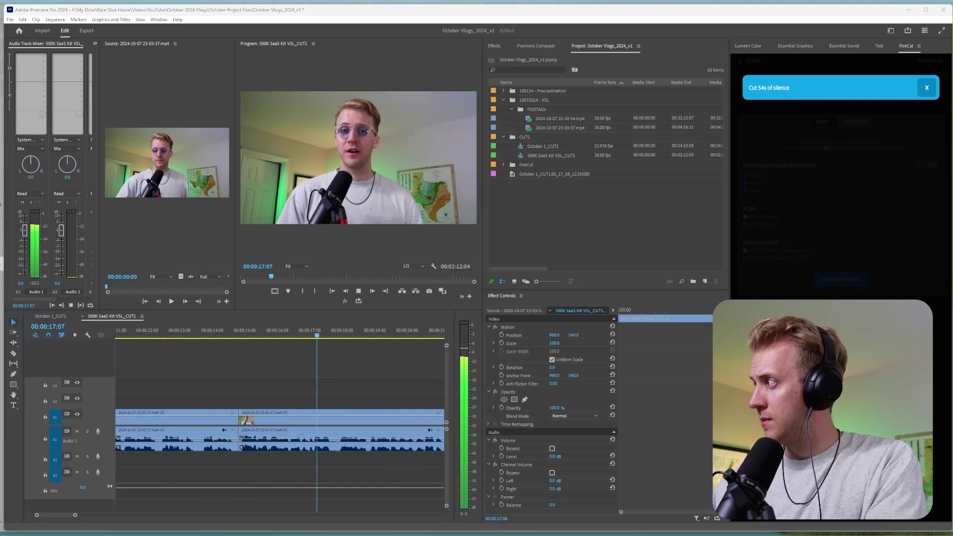
left_click(311, 391)
key("minus")
key("minus")
key("equal")
key("equal")
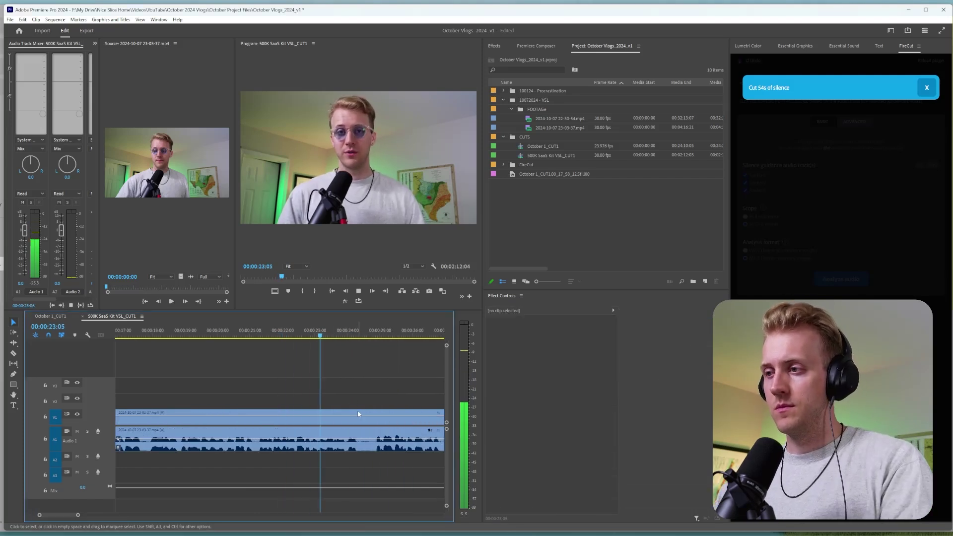
- Cut out the speech pause at about 00:00:24:15 and close the gap
key("space")
key("c")
left_click(375, 413)
key("w")
key("v")
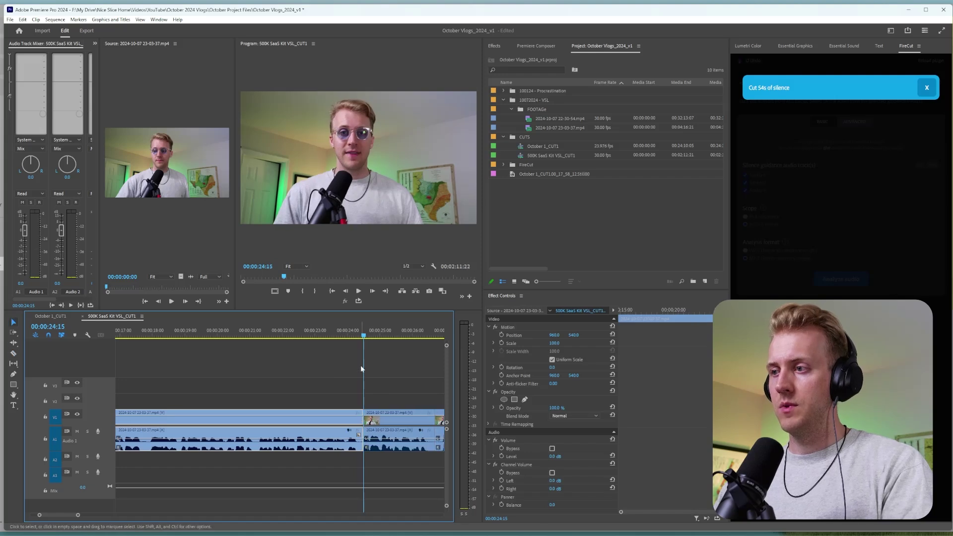
- Play from 00:00:24:15 and ripple delete the first two repeated takes that follow it
key("space")
scroll(398, 387, "down", 5)
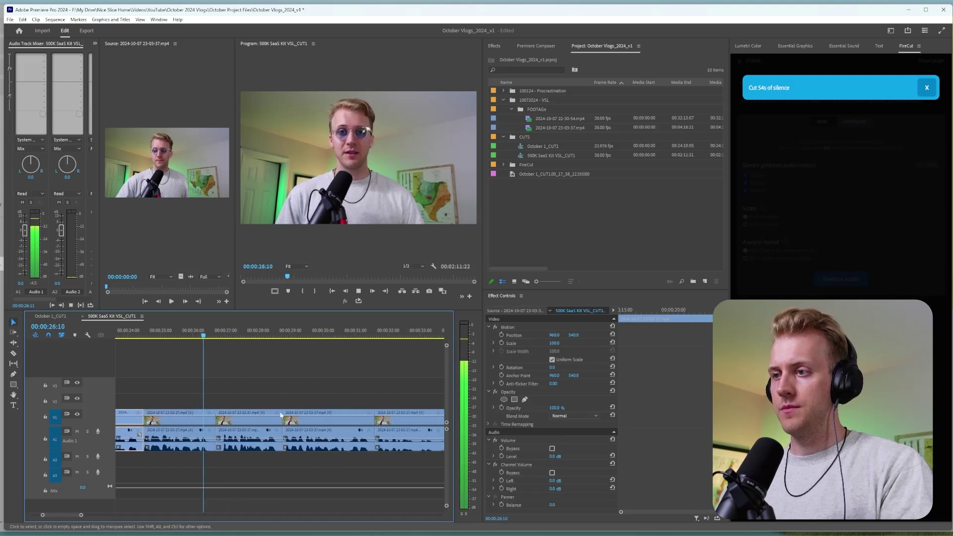
left_click(228, 415)
left_click_drag(194, 392, 224, 415)
key("shift+Delete")
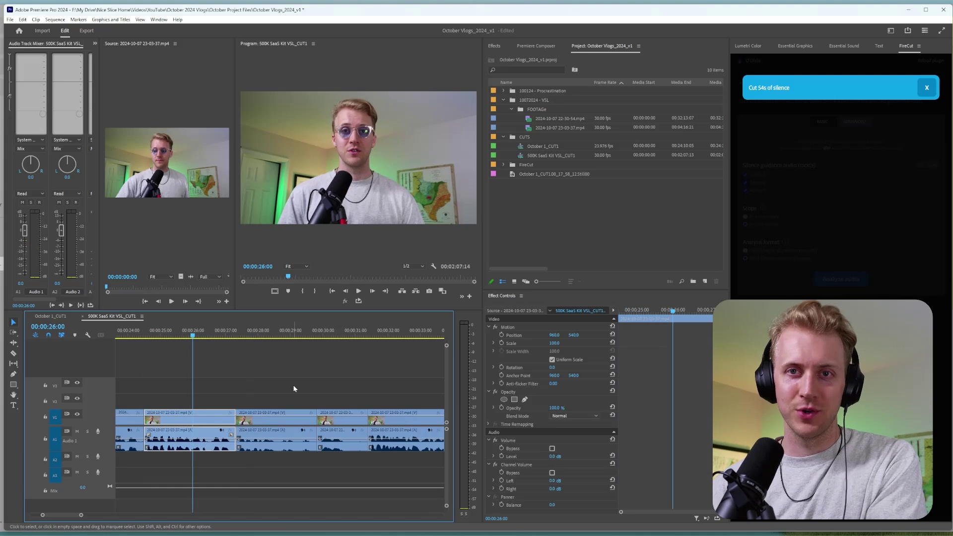
- Review the following short takes at 00:00:24:15 and ripple delete the repeated ones
key("space")
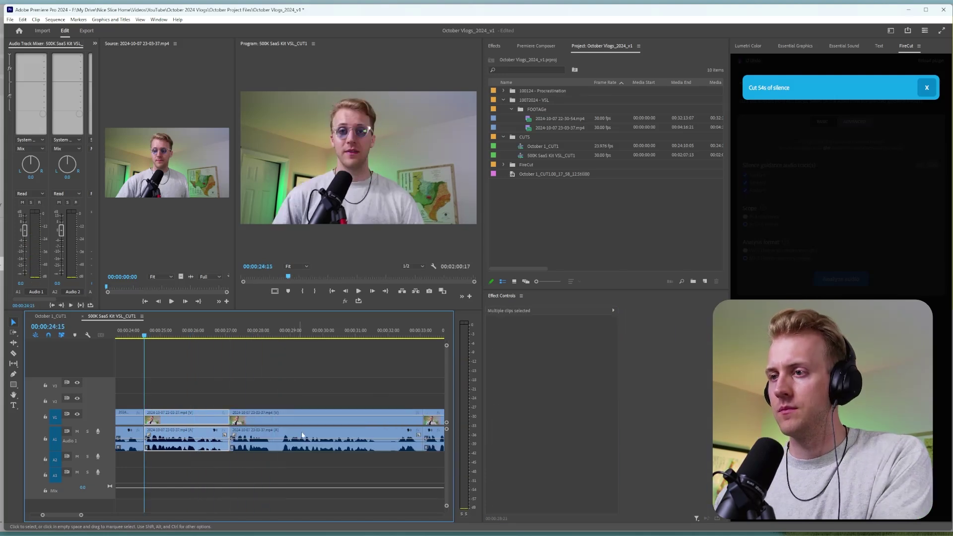
left_click(291, 383)
key("space")
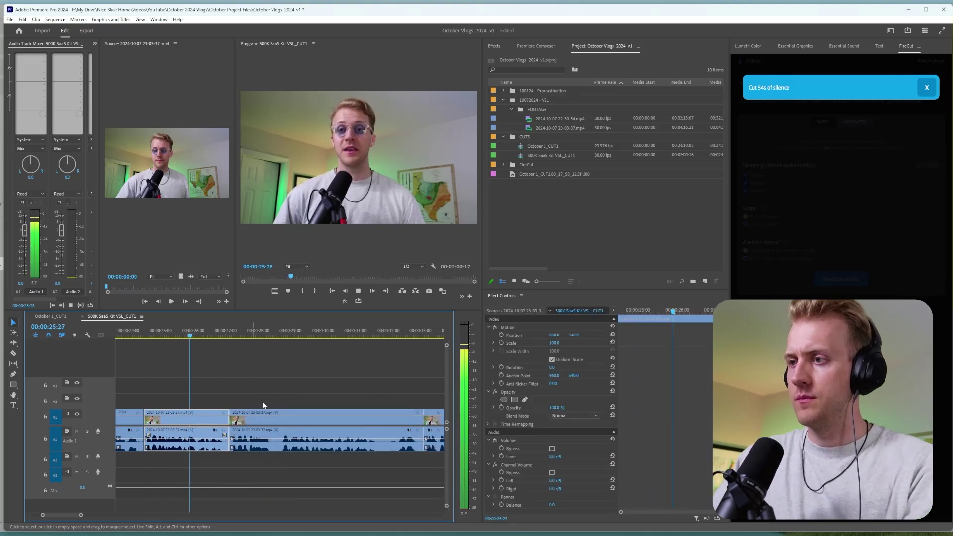
key("space")
left_click_drag(199, 401, 191, 433)
key("shift+Delete")
key("space")
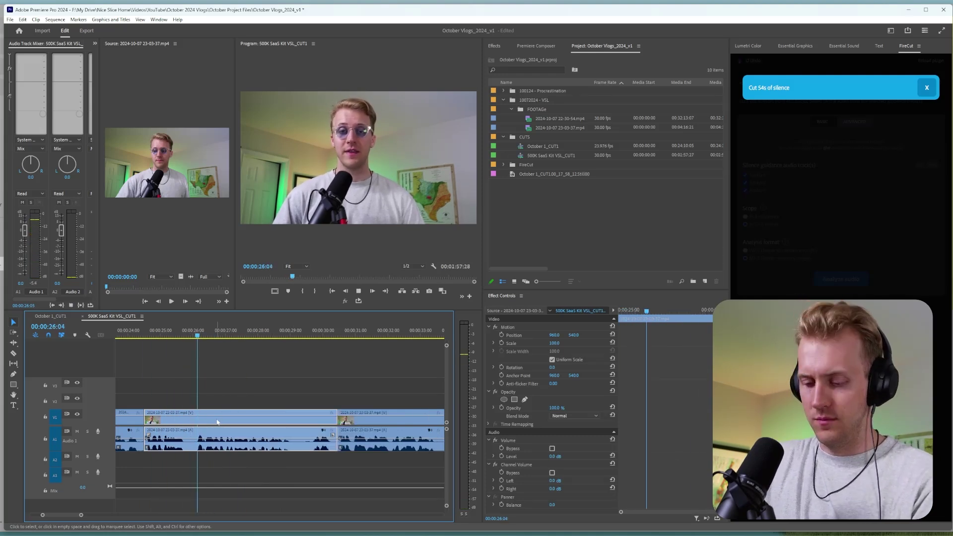
- Split the clip at about 00:00:26:02 and ripple delete the part from 00:00:24:15 up to the cut
key("c")
left_click(195, 421)
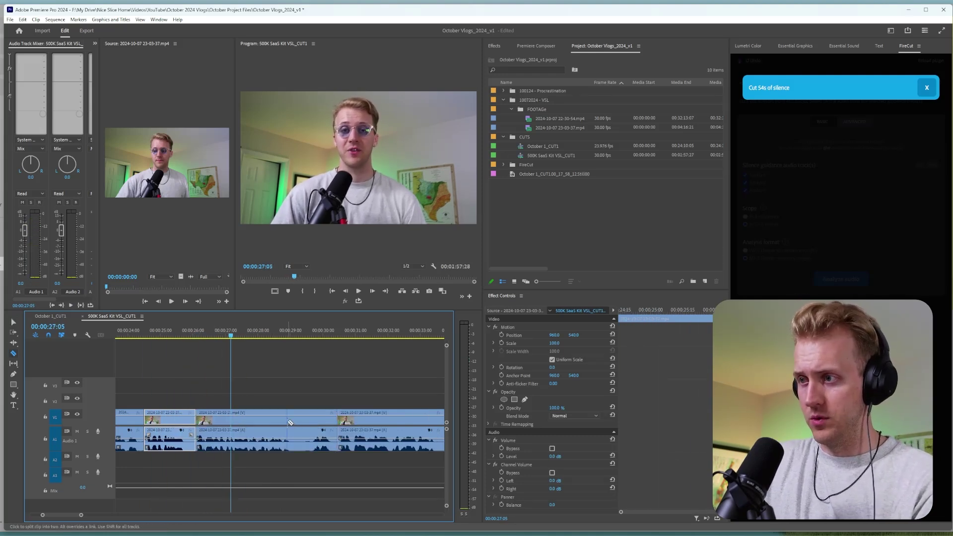
left_click(173, 425)
key("shift+Delete")
key("space")
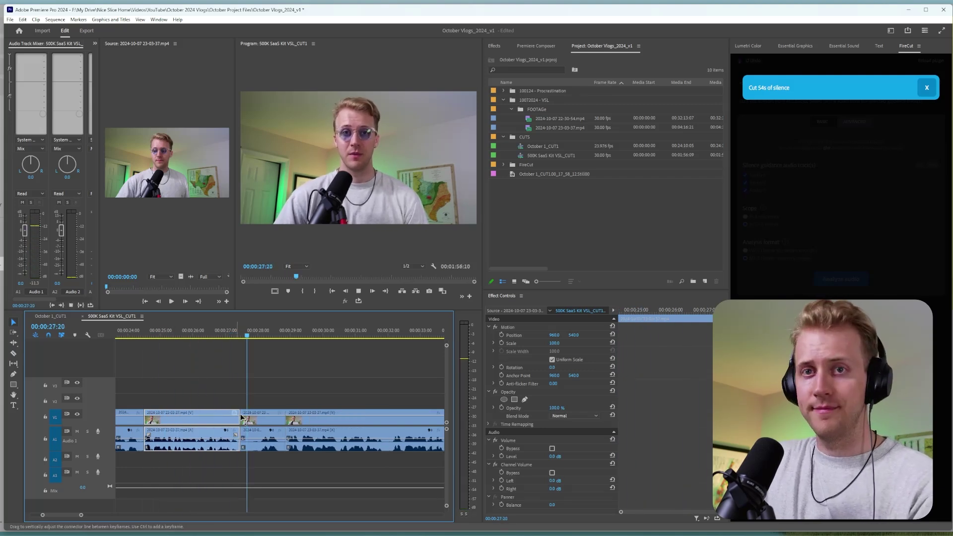
- Ripple delete the short take at about 00:00:27:14 and the opening part of the following clip up to about 00:00:30:20
key("space")
key("shift+Delete")
key("space")
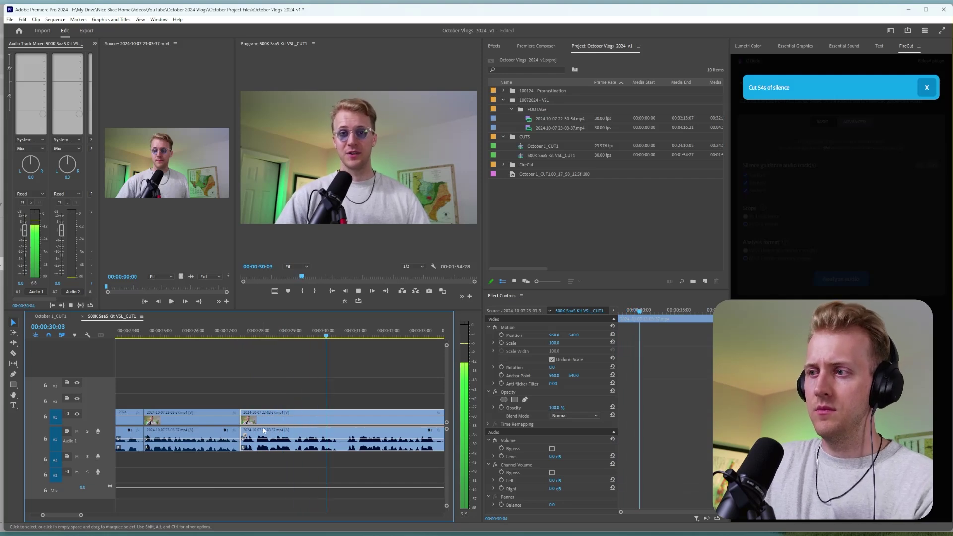
key("ctrl+k")
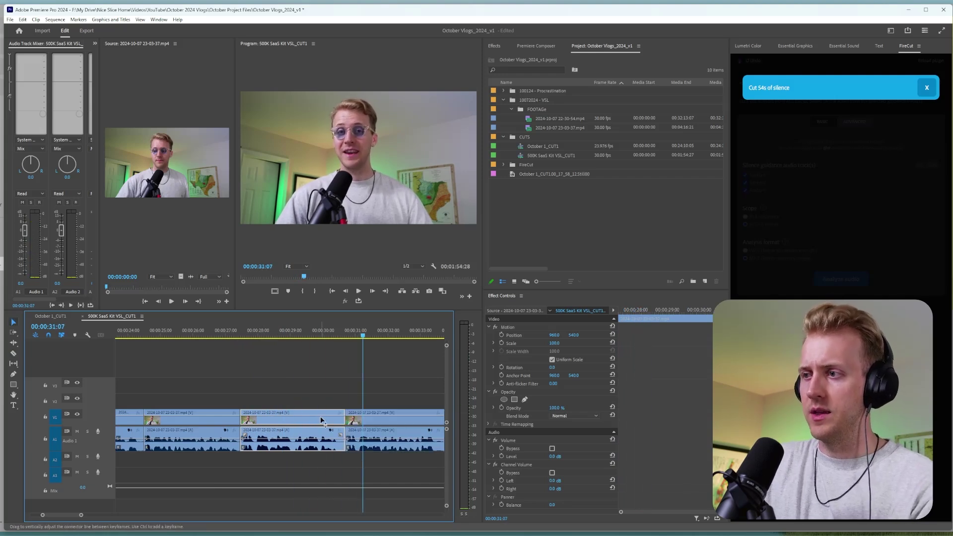
key("shift+Delete")
key("space")
- Split the clip at about 00:00:33:20 and ripple trim the pause before the cut back to 00:00:33:06
scroll(325, 408, "down", 5)
key("c")
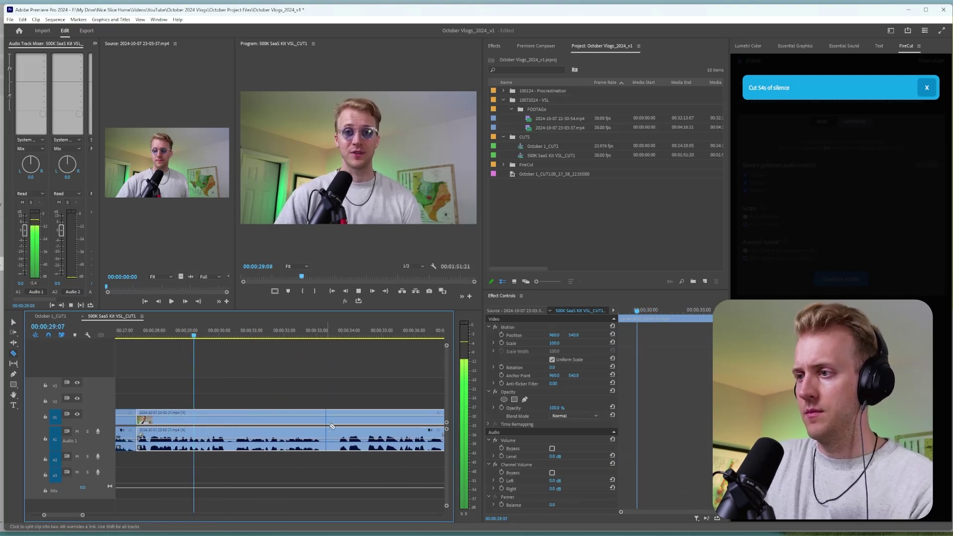
left_click(336, 420)
key("b")
left_click_drag(336, 420, 319, 420)
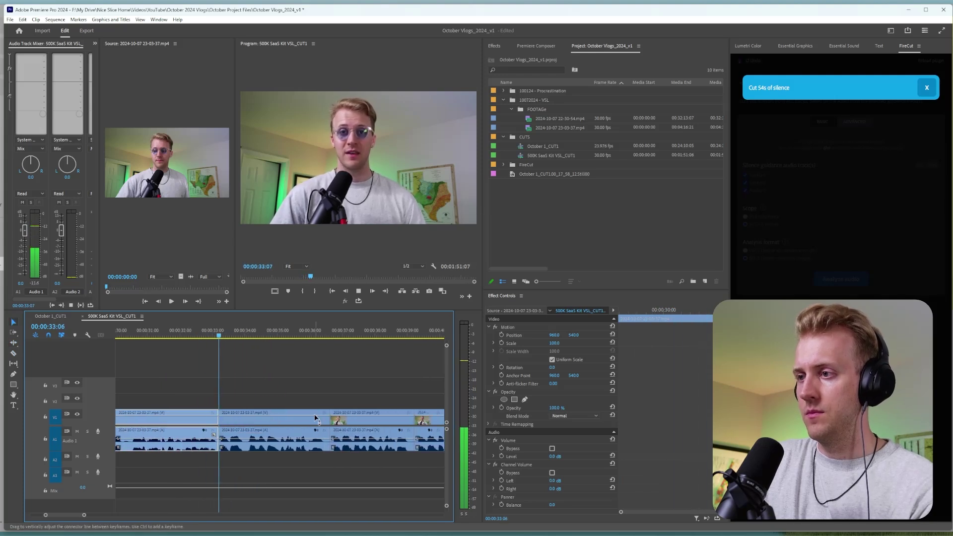
key("v")
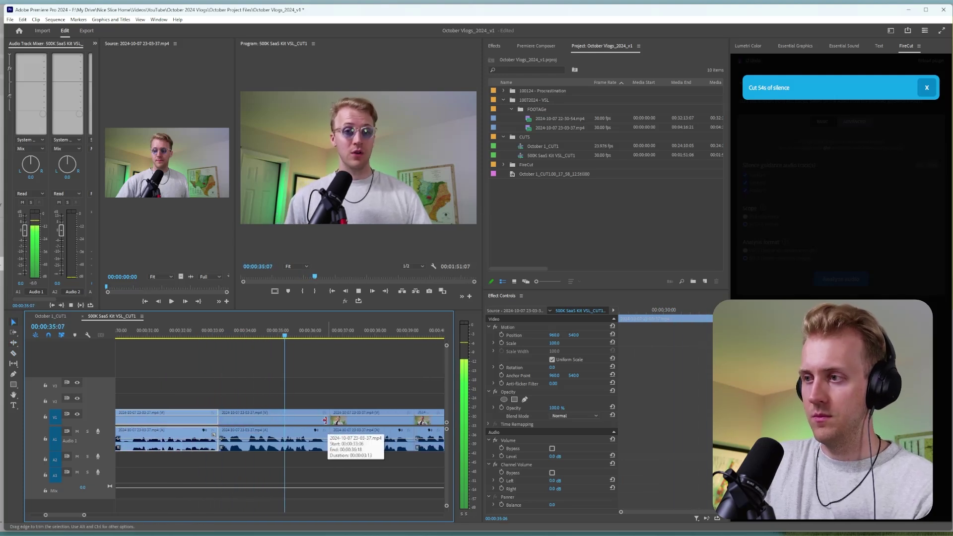
- Ripple delete the two repeated takes that start at 00:00:33:06
key("space")
key("shift+Delete")
key("space")
left_click(279, 415)
key("shift+Delete")
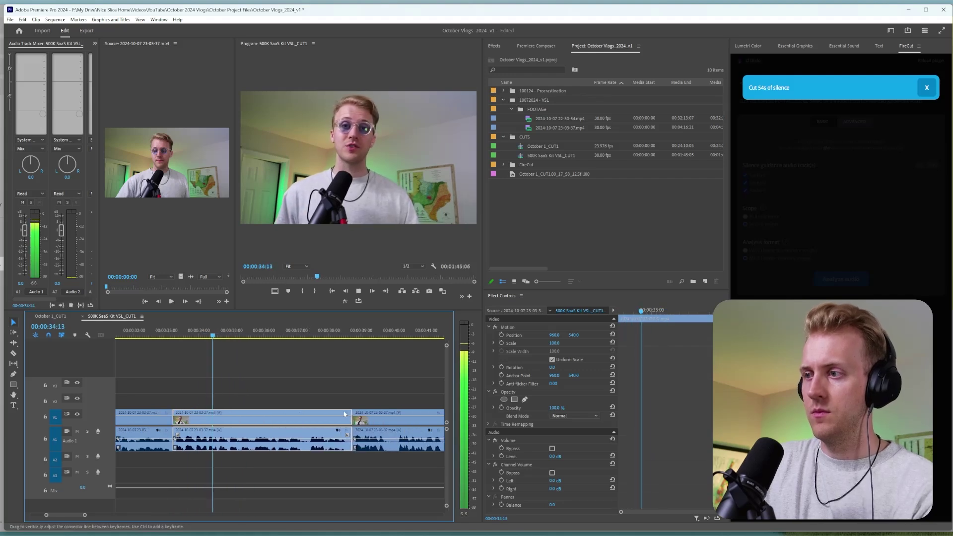
- Ripple trim a few frames off the end of the clip ending at about 00:00:38:21 and save the project
key("b")
left_click_drag(349, 415, 345, 417)
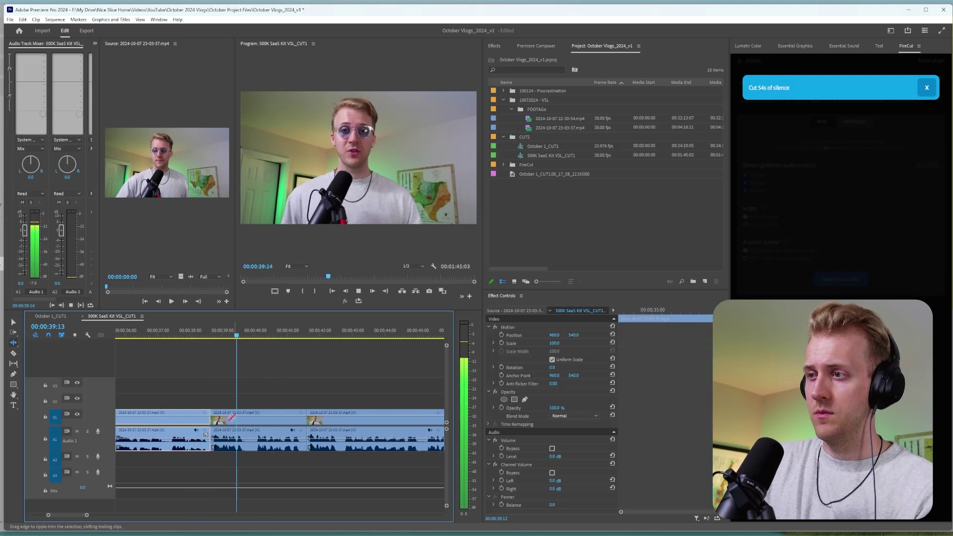
key("ctrl+s")
- Ripple delete the short take starting at about 00:00:38:17 and play the next one
key("space")
key("c")
left_click(257, 425)
key("shift+Delete")
key("space")
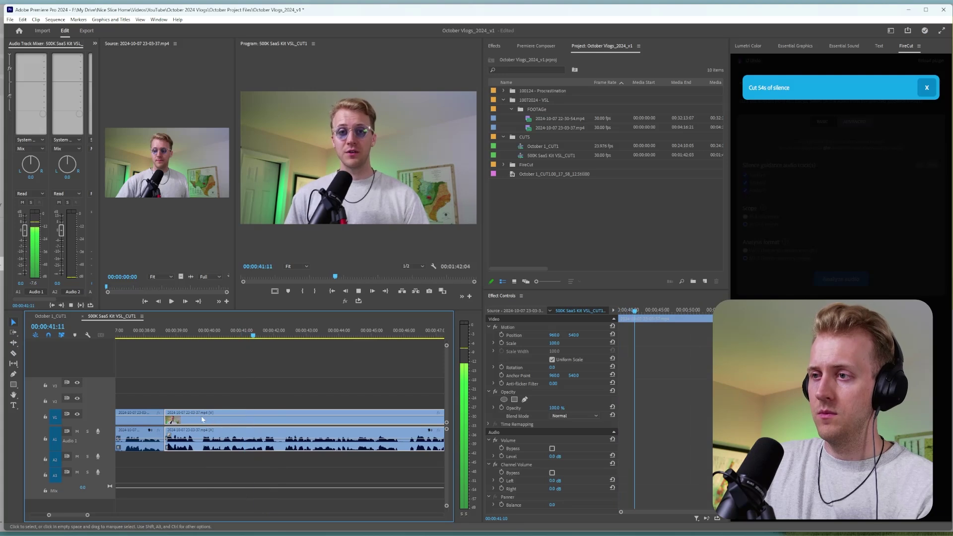
- Set the Scale of the clip starting at 00:00:33:06 to 118, shift its frame down, and play back the transition
scroll(201, 421, "up", 2)
key("space")
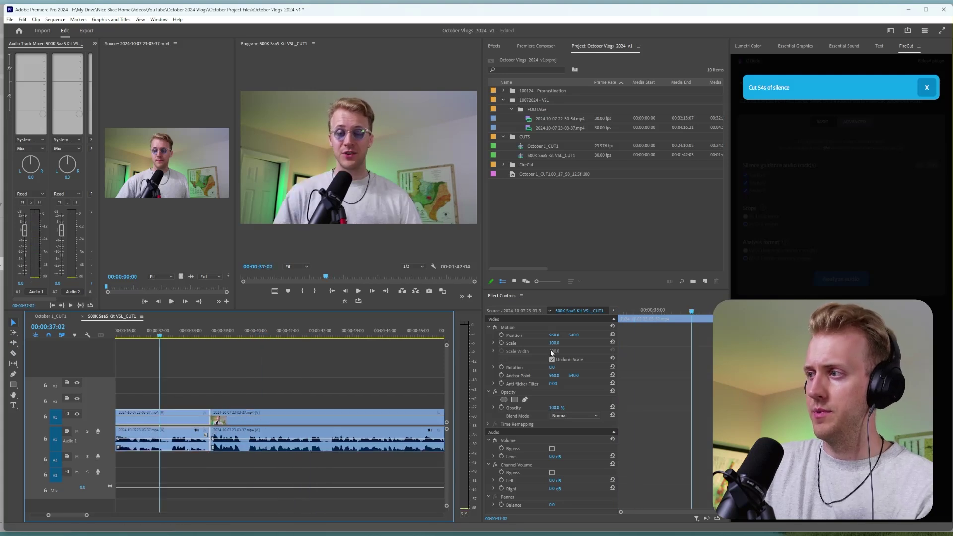
left_click_drag(554, 343, 598, 336)
scroll(257, 382, "up", 3)
scroll(257, 381, "up", 3)
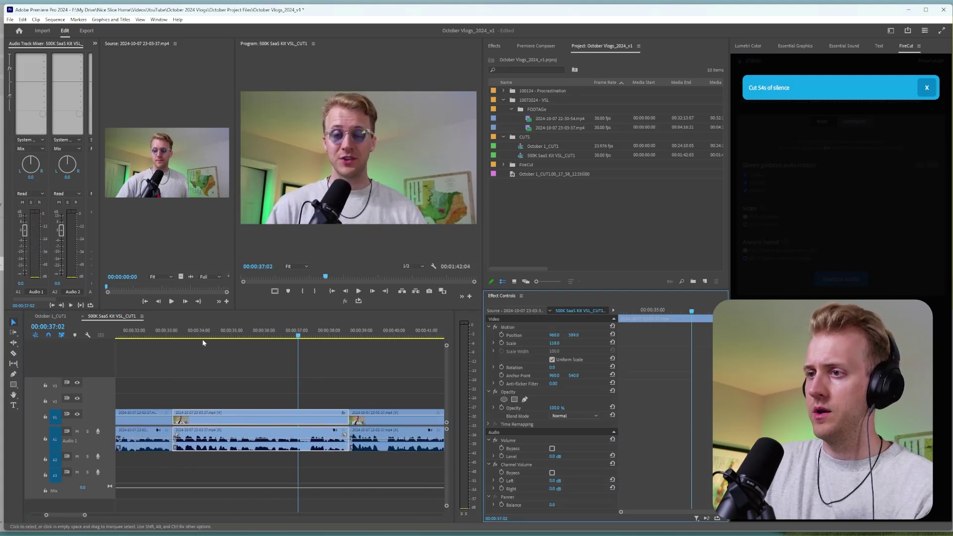
left_click(165, 333)
key("space")
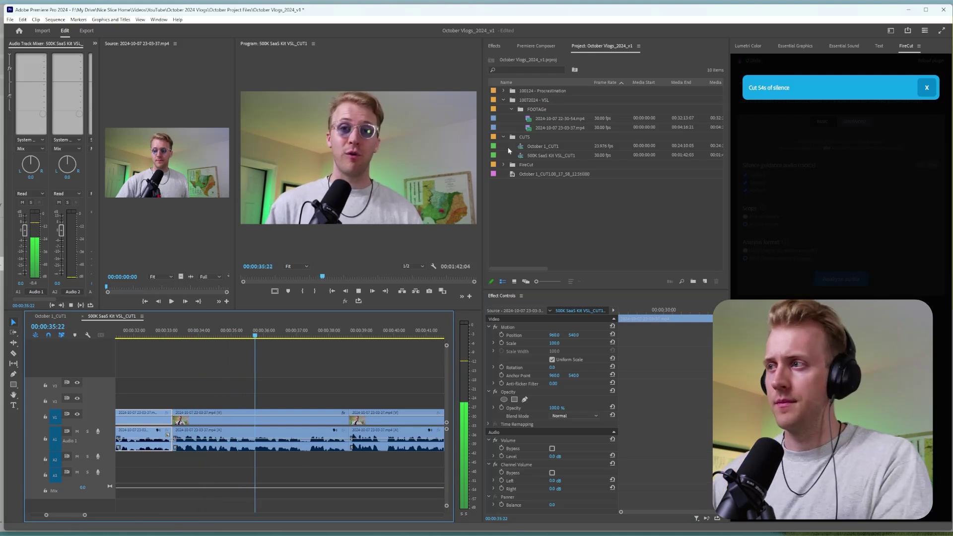
- Enlarge the program preview and widen the timeline area of the workspace
left_click_drag(485, 165, 560, 165)
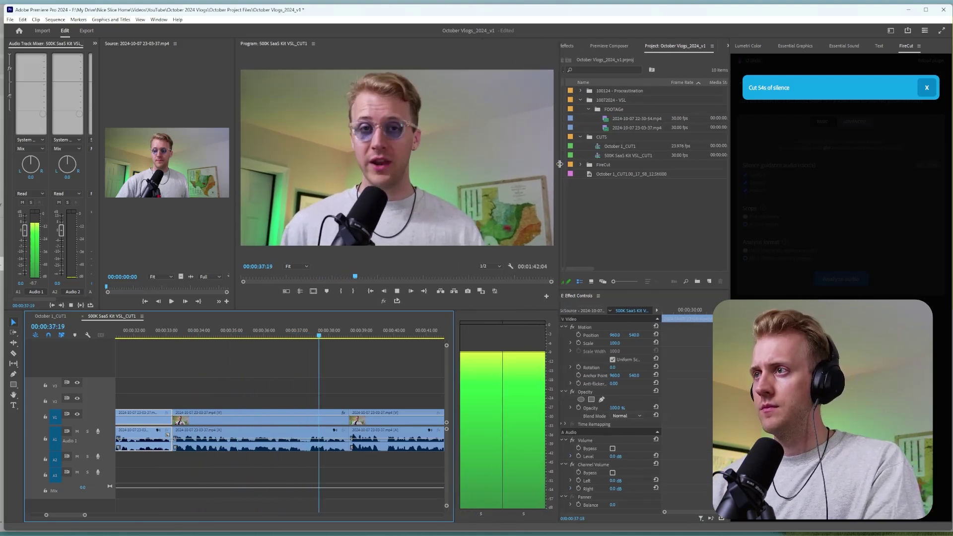
left_click_drag(455, 320, 537, 322)
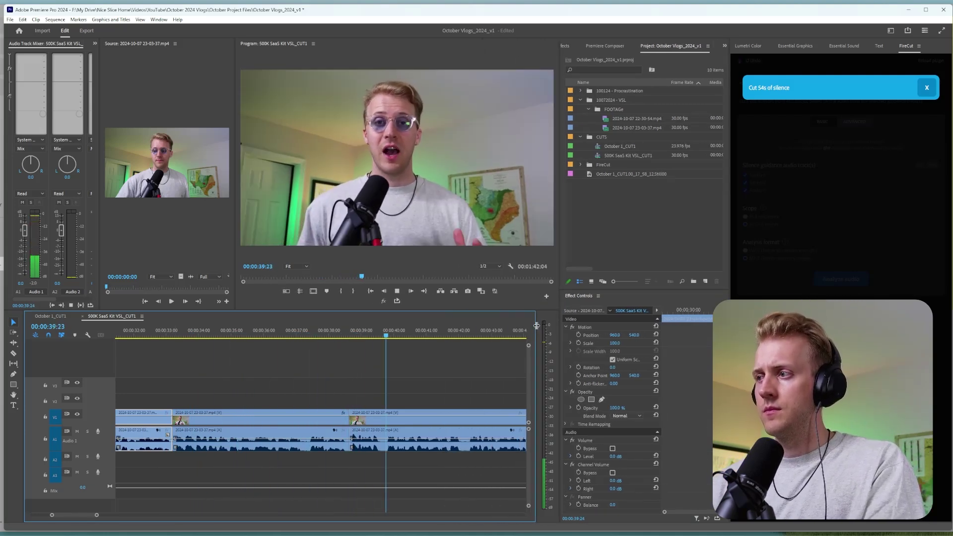
left_click(460, 378)
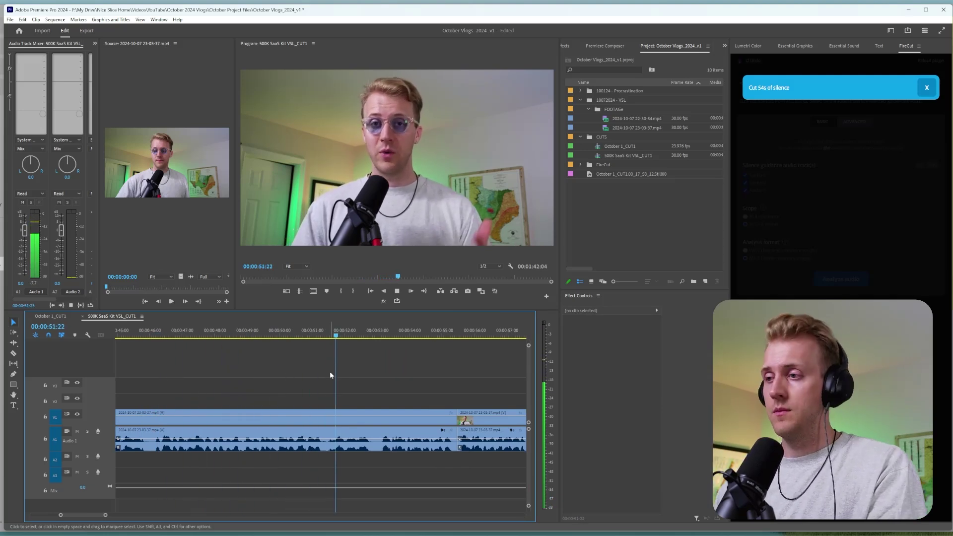
- Split the long clip at about 00:00:51:20 and ripple trim the pause before the cut
key("c")
left_click(332, 422)
key("b")
left_click_drag(329, 417, 321, 416)
key("space")
scroll(407, 416, "down", 5)
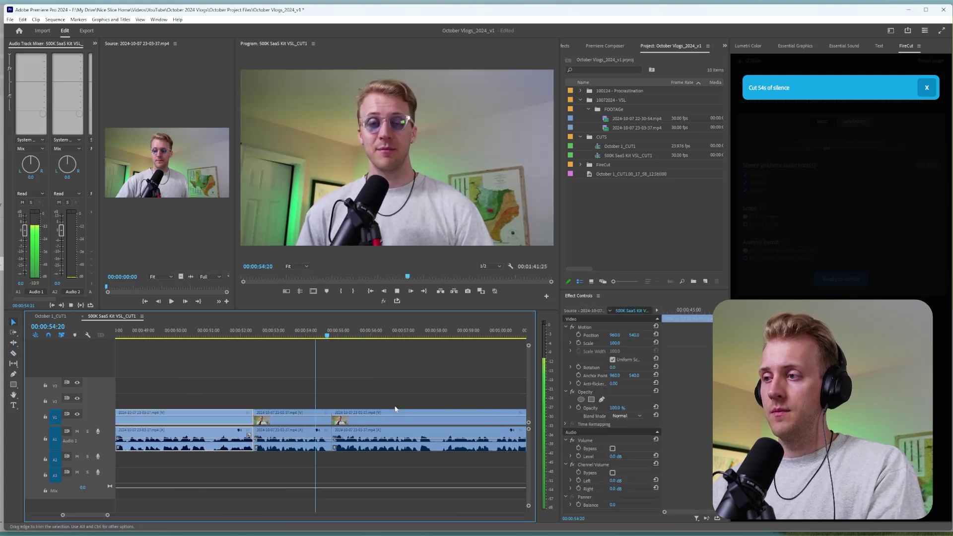
- Ripple delete the short take starting at about 00:00:52:23 and play the following one
key("space")
left_click(249, 421)
key("shift+Delete")
key("ctrl+z")
key("space")
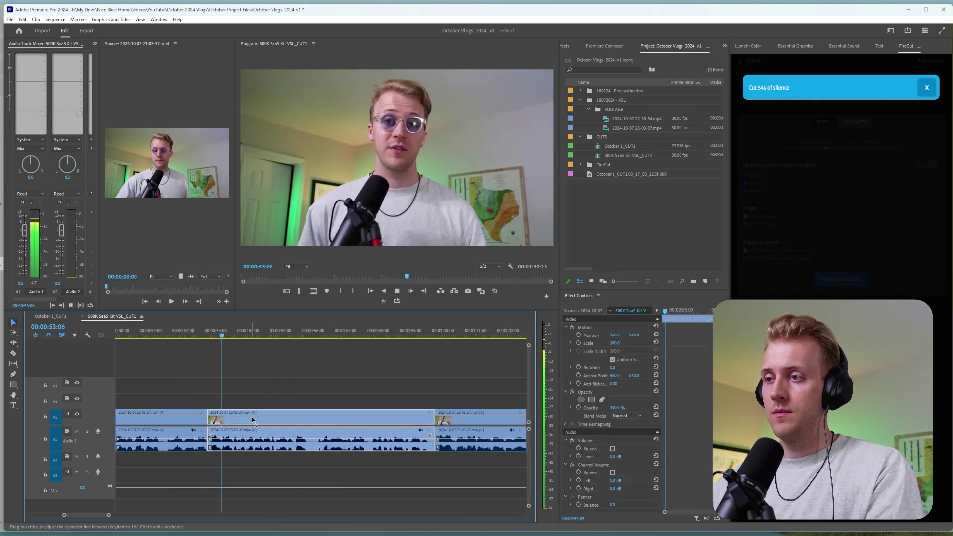
key("space")
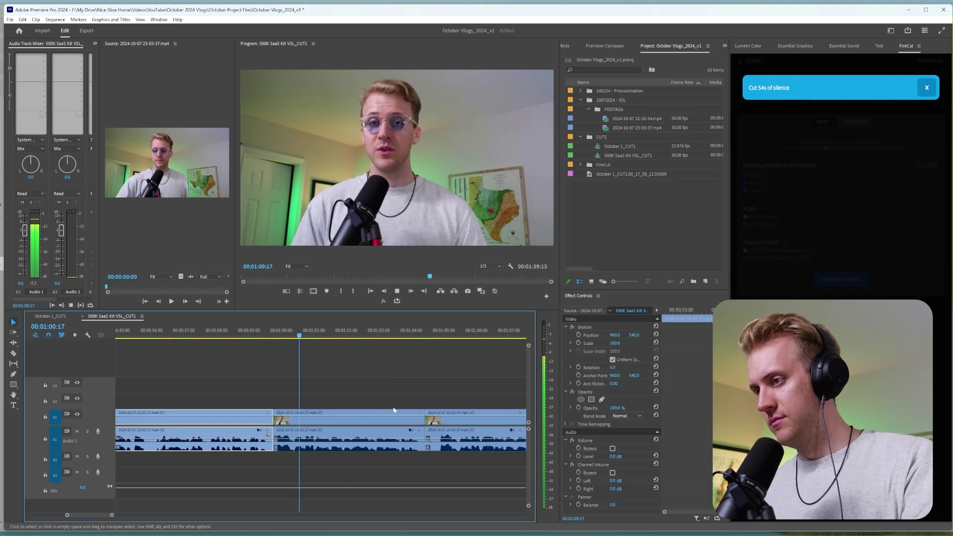
- Ripple delete the repeated take starting at about 00:00:59:23 and play its replacement
key("space")
key("shift+Delete")
key("space")
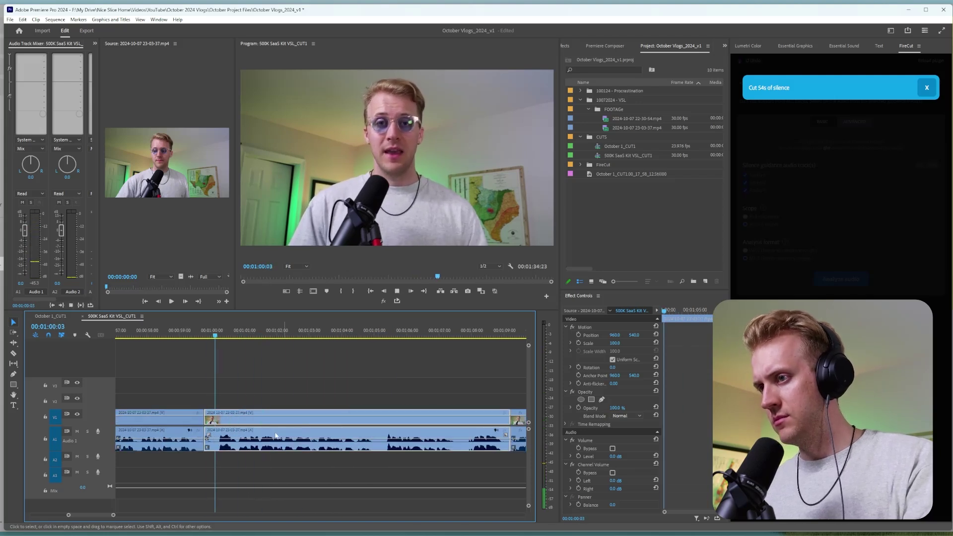
- Cut out the false start between about 00:00:59:23 and 00:01:00:06 and the speech pause at about 00:01:04:28, closing both gaps
key("c")
left_click(219, 418)
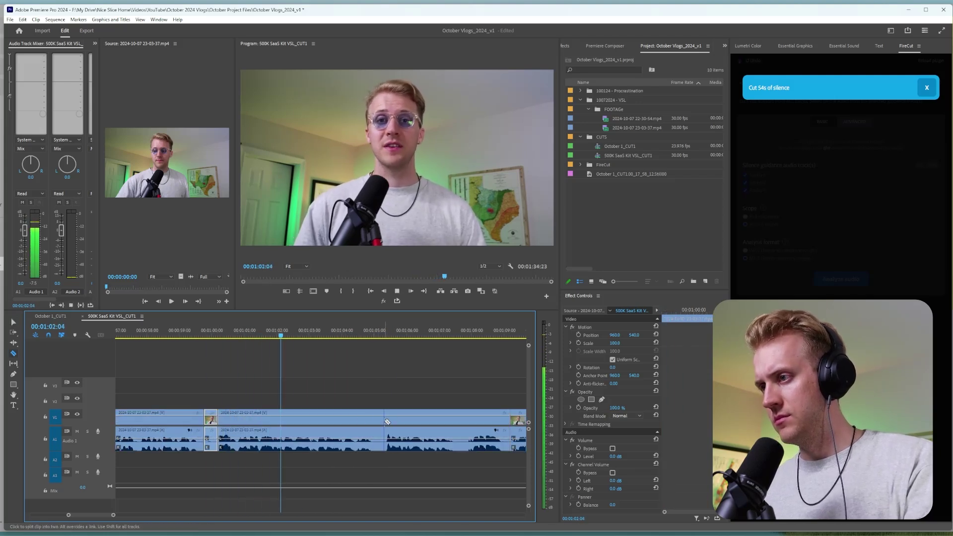
key("v")
left_click(377, 419)
key("shift+Delete")
left_click(213, 420)
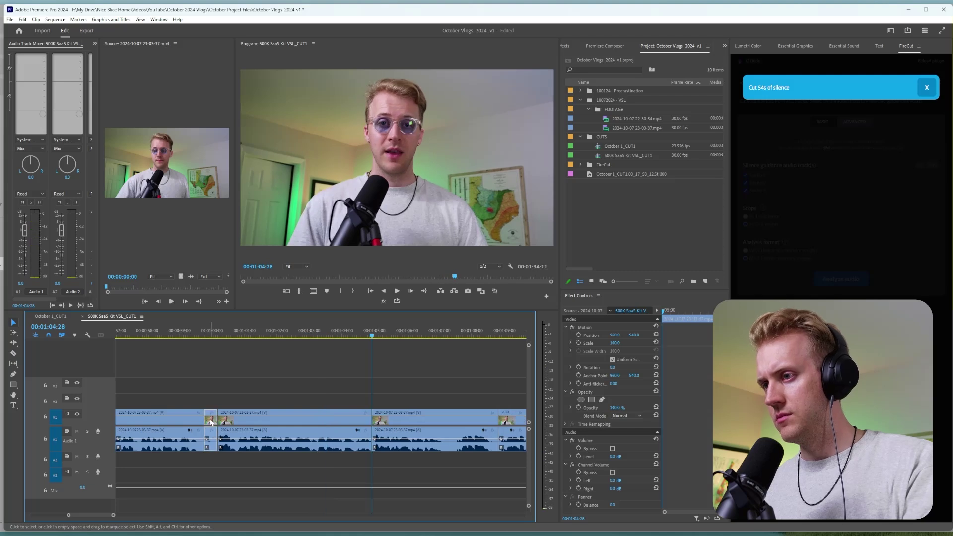
key("shift+Delete")
- Split the clip at about 00:01:07:00 and ripple trim the pause before the cut back to about 00:01:06:20
key("b")
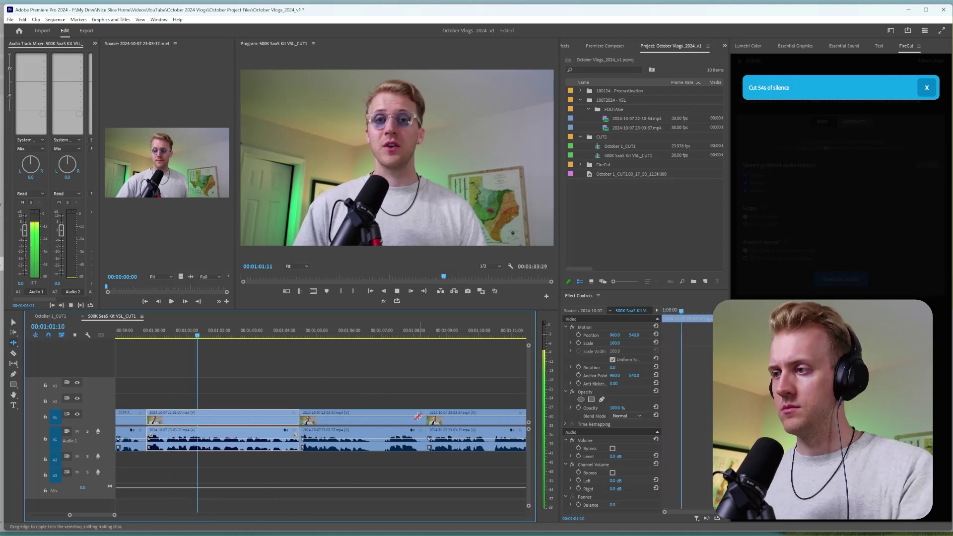
left_click_drag(424, 418, 370, 419)
key("c")
left_click(382, 417)
key("b")
scroll(373, 413, "down", 3)
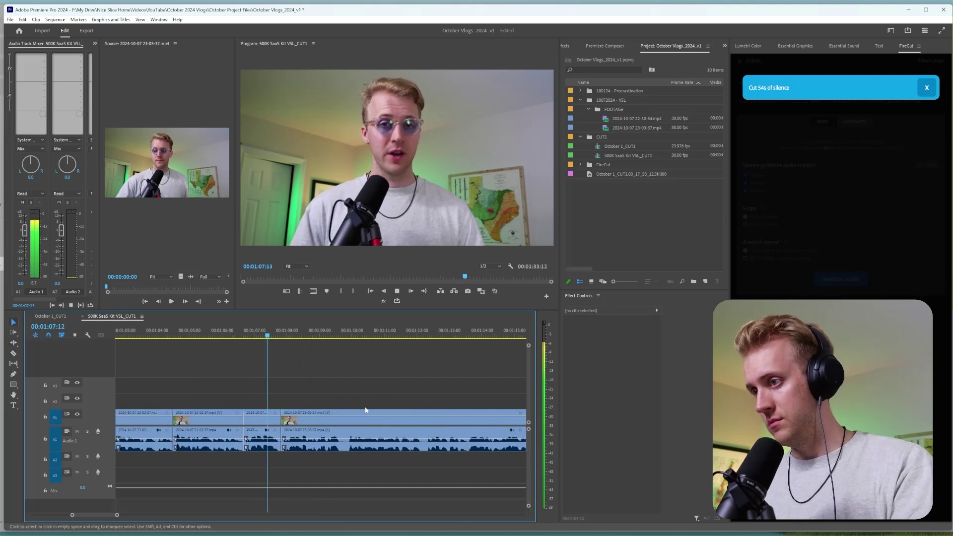
- Ripple delete the short clip at 00:01:06:20 and play on from the cut
left_click(267, 428)
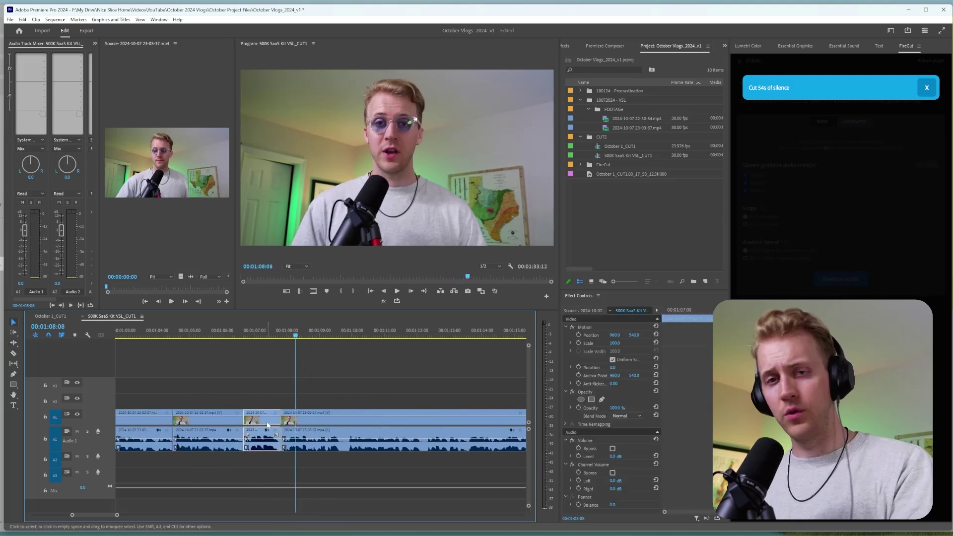
key("shift+Delete")
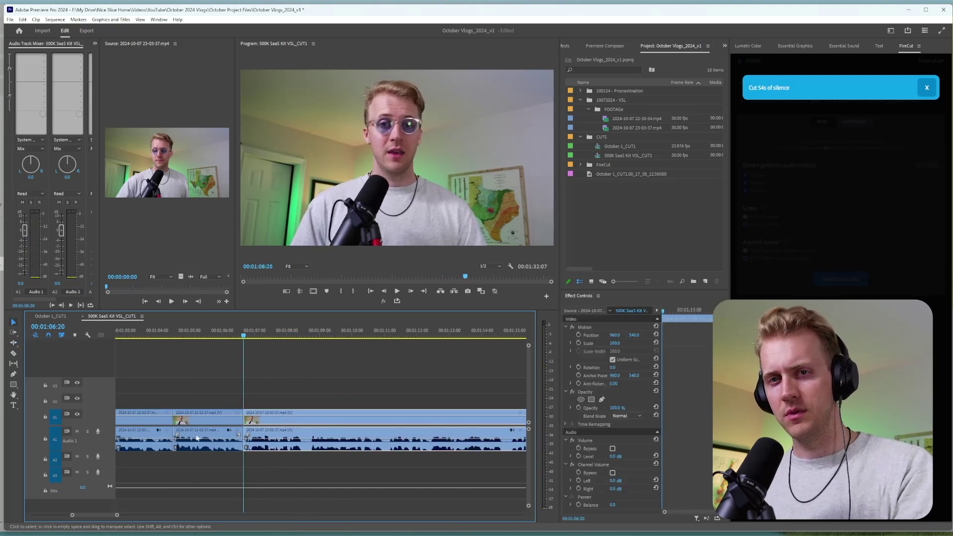
key("space")
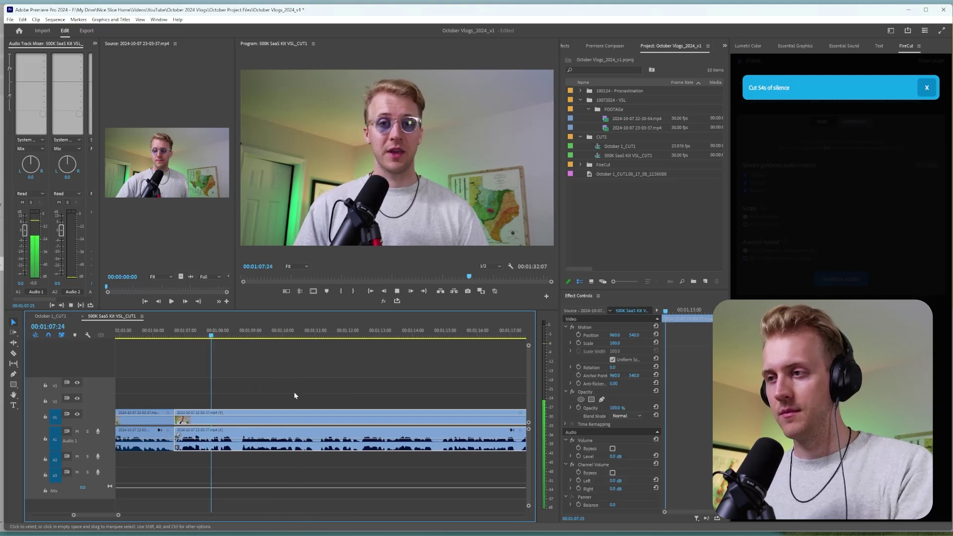
- Split the clip at about 00:01:08:22, ripple trim the pause before the cut and play back the result
key("c")
left_click(242, 422)
key("b")
left_click_drag(238, 418, 231, 418)
key("v")
left_click(204, 333)
key("space")
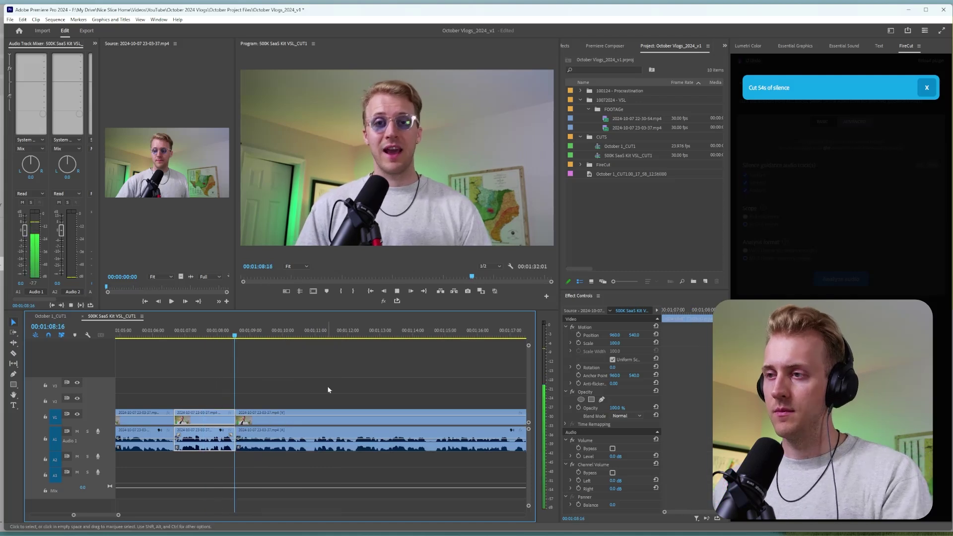
left_click(328, 391)
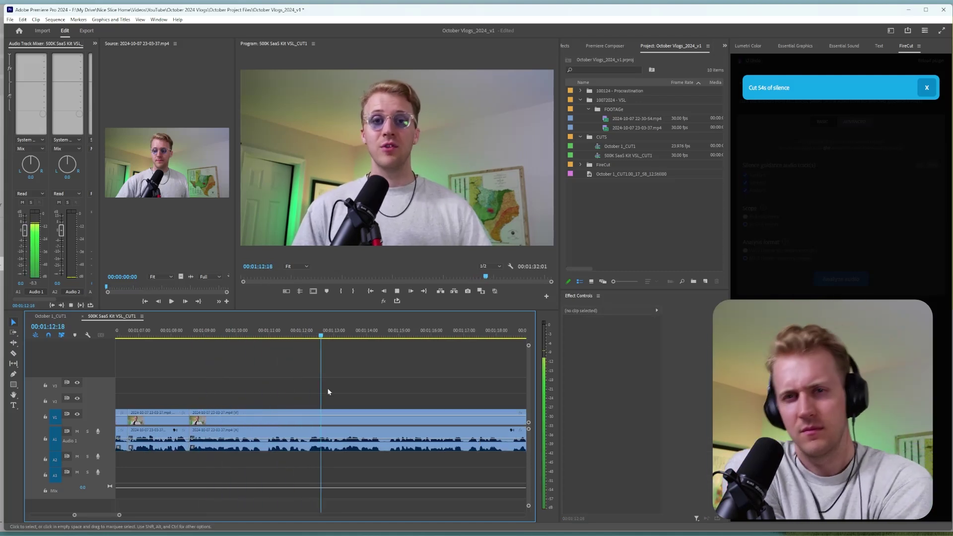
key("minus")
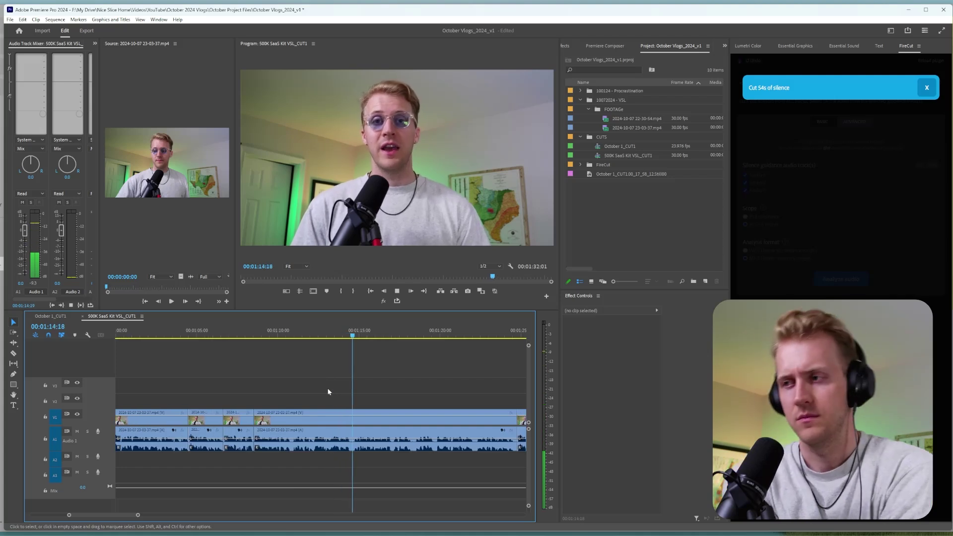
- Ripple trim the pause at the clip end before the 00:01:24:21 cut back to about 00:01:24:14 and resume playback
key("minus")
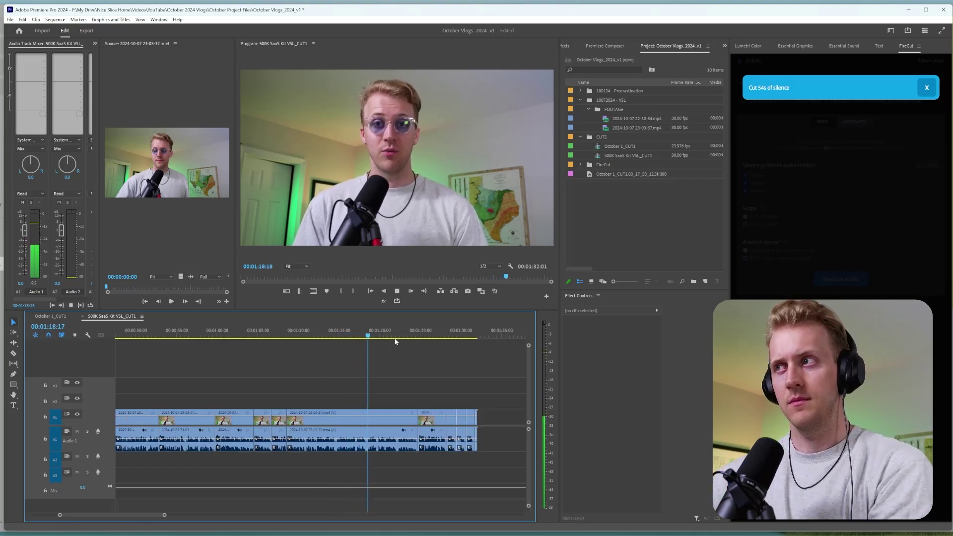
key("equal")
scroll(379, 371, "down", 2)
key("equal")
scroll(428, 400, "down", 2)
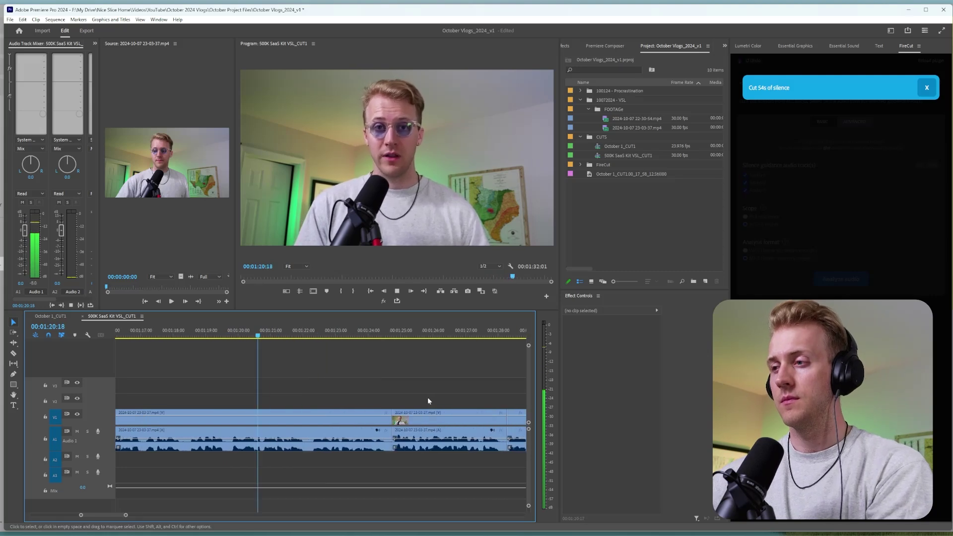
key("space")
key("d")
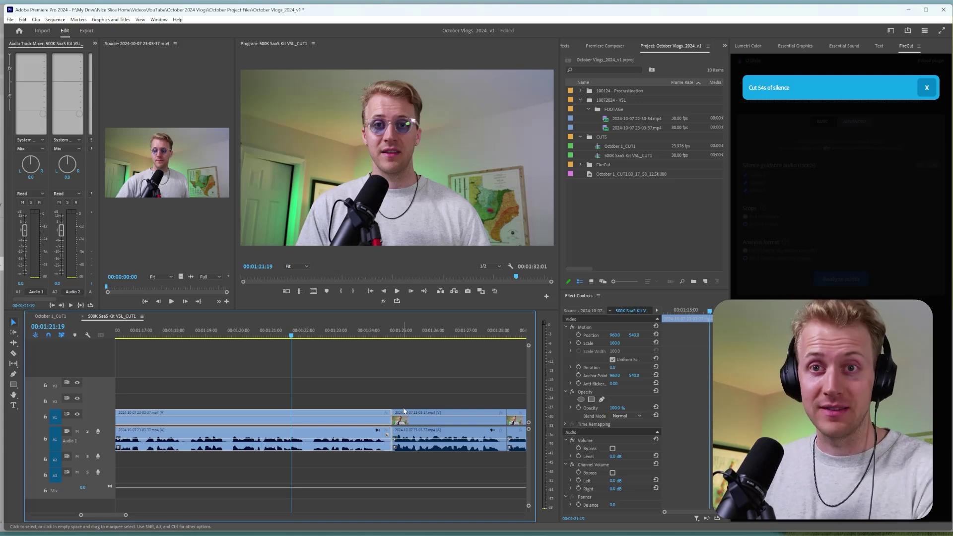
key("space")
key("=")
key("b")
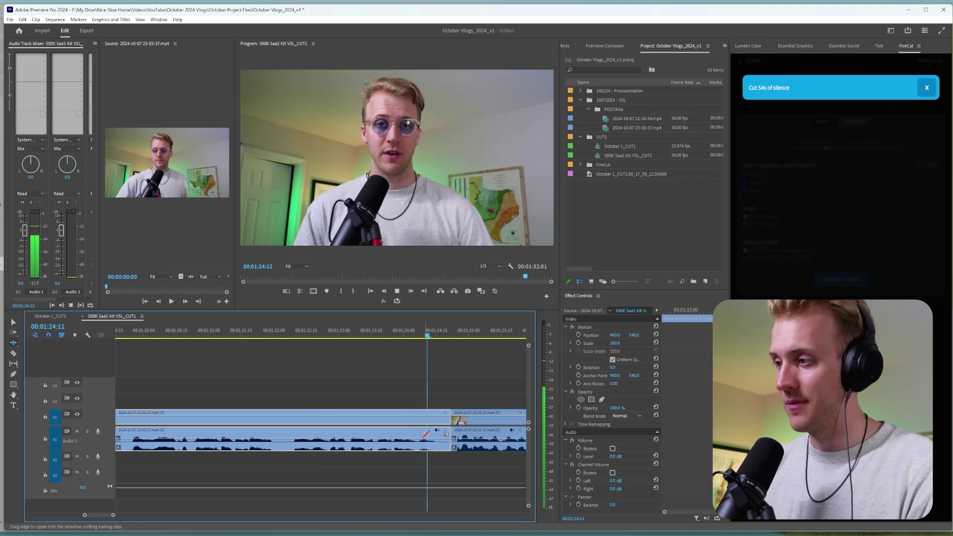
key("space")
left_click_drag(448, 419, 433, 415)
key("space")
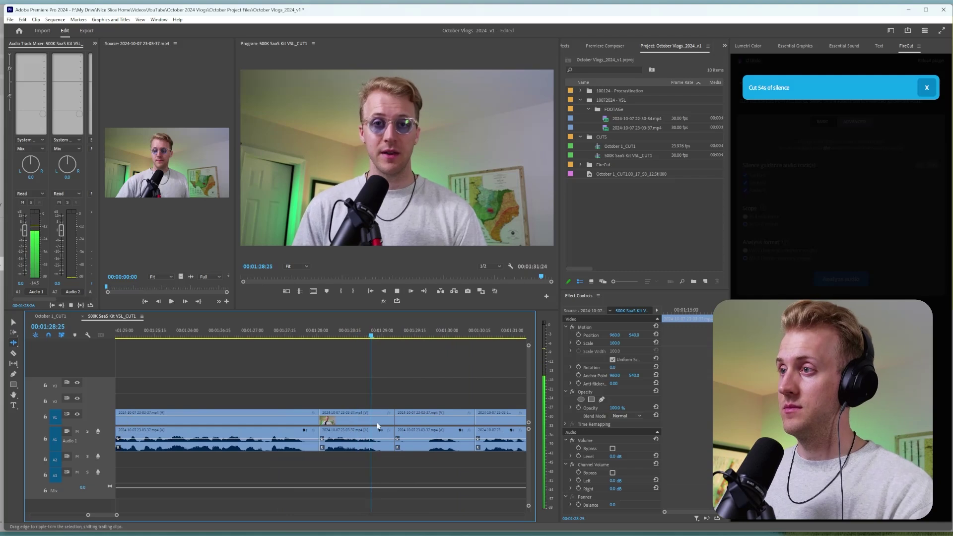
- Delete all clips after 00:01:29:06 and return FireCut from the silence-removal notice to its tool overview
key("v")
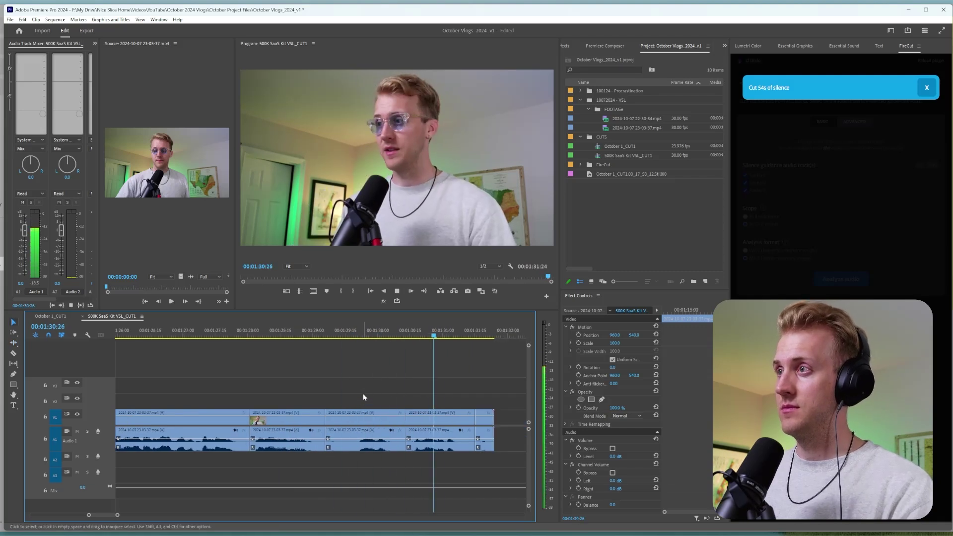
left_click_drag(503, 441, 387, 385)
key("Delete")
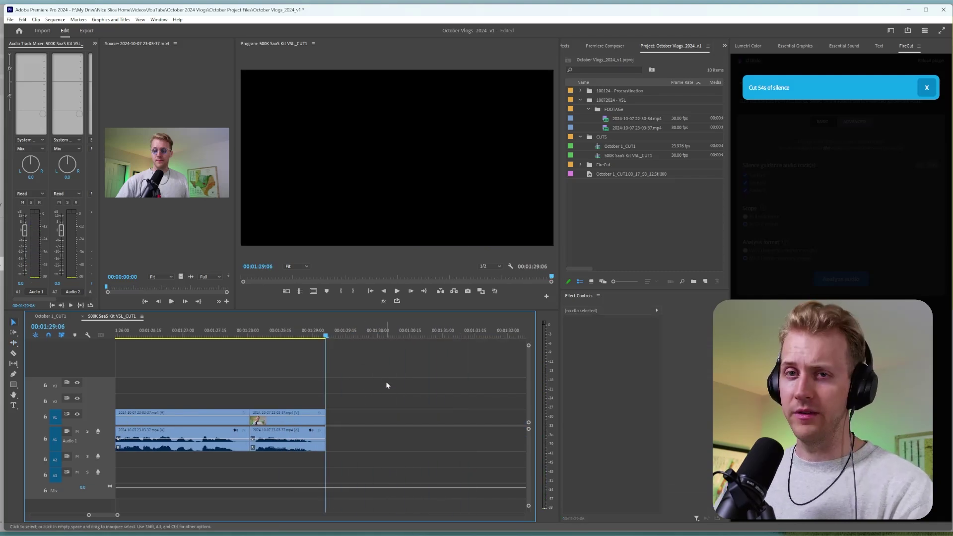
left_click(931, 90)
left_click(739, 83)
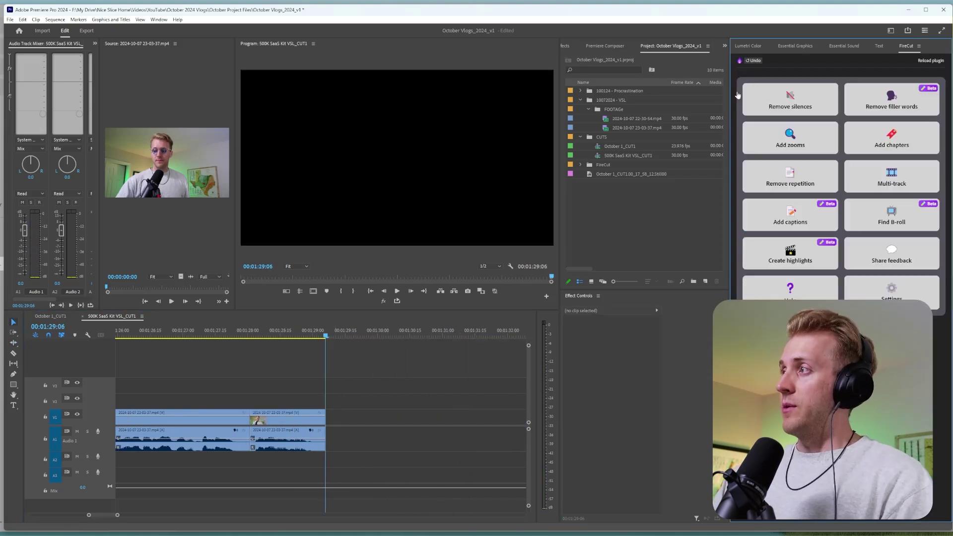
- Play the 500K SaaS Kit VSL_CUT1 sequence back from its start to review the cuts
left_click(456, 383)
key("Home")
key("space")
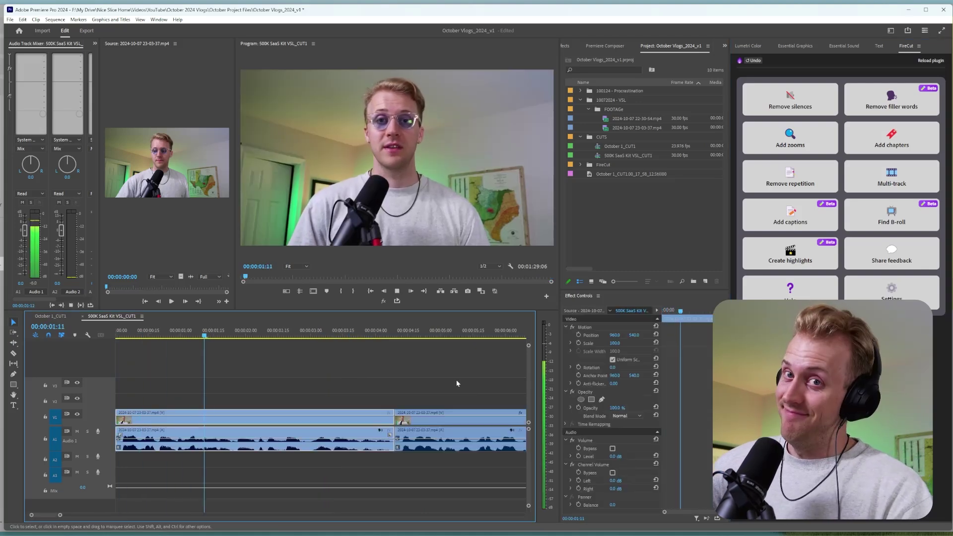
key("backslash")
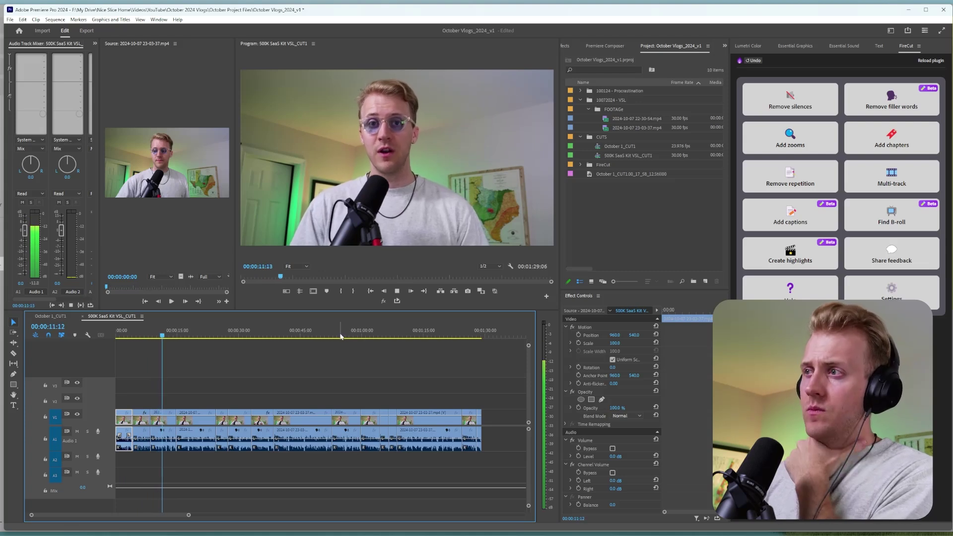
left_click(263, 371)
key("=")
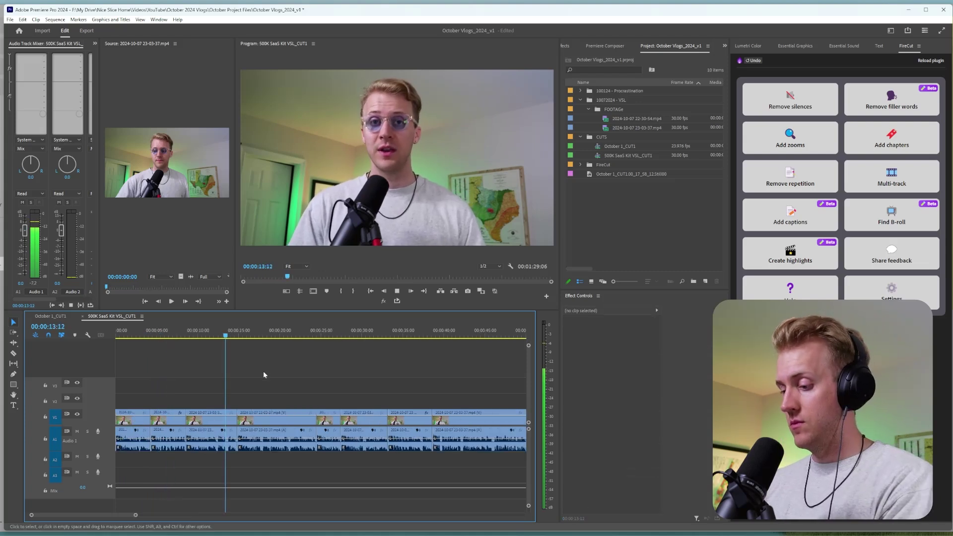
key("=")
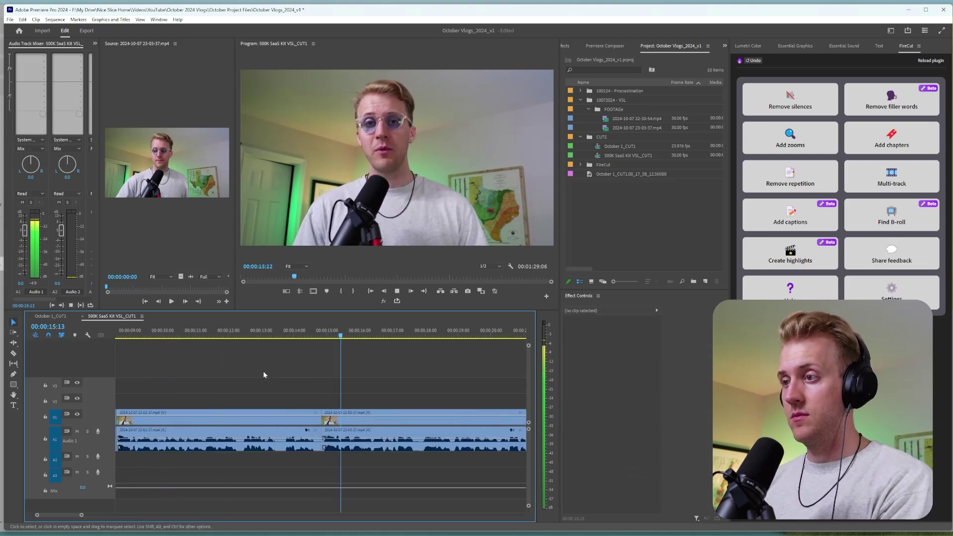
- Split the clip at about 00:00:13:15 and punch in on the short piece after it with scale 113 and vertical position 573
key("c")
left_click(298, 420)
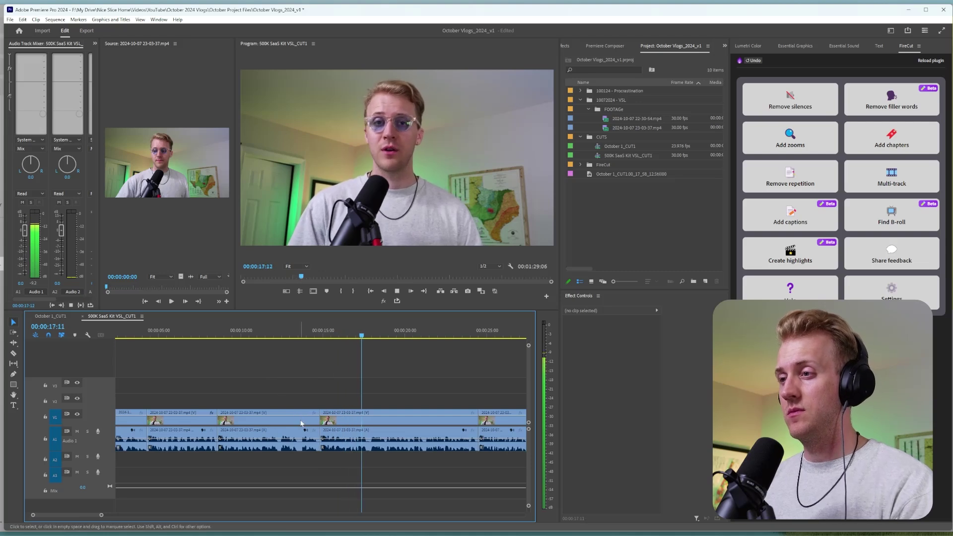
key("v")
left_click(301, 421)
key("space")
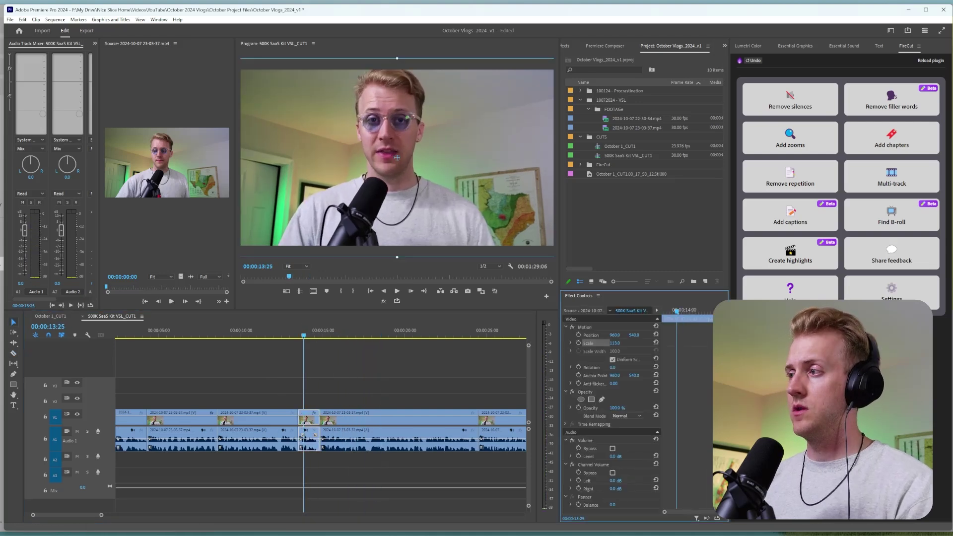
left_click_drag(397, 157, 397, 163)
key("space")
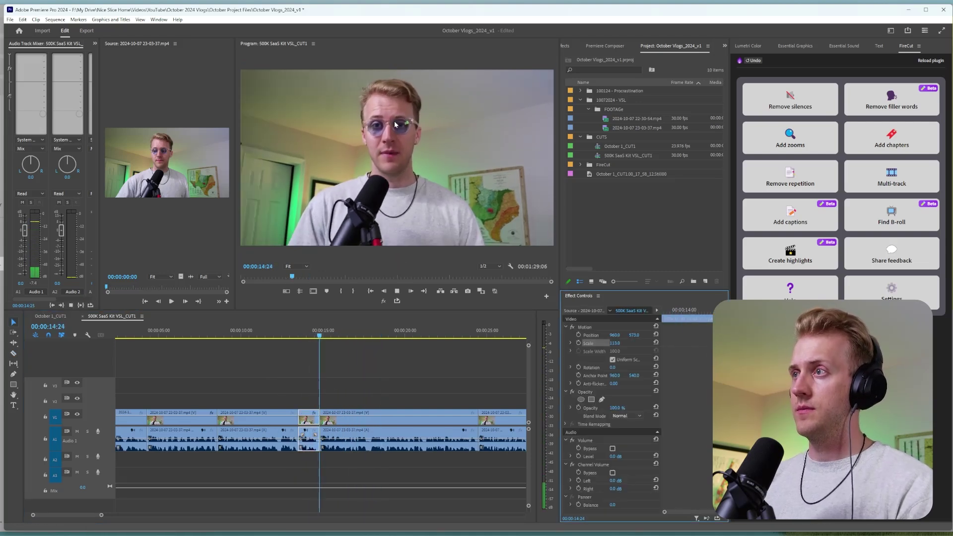
- Lower the picture of the clip at 00:00:25:24 by setting its vertical position to about 560
left_click(451, 377)
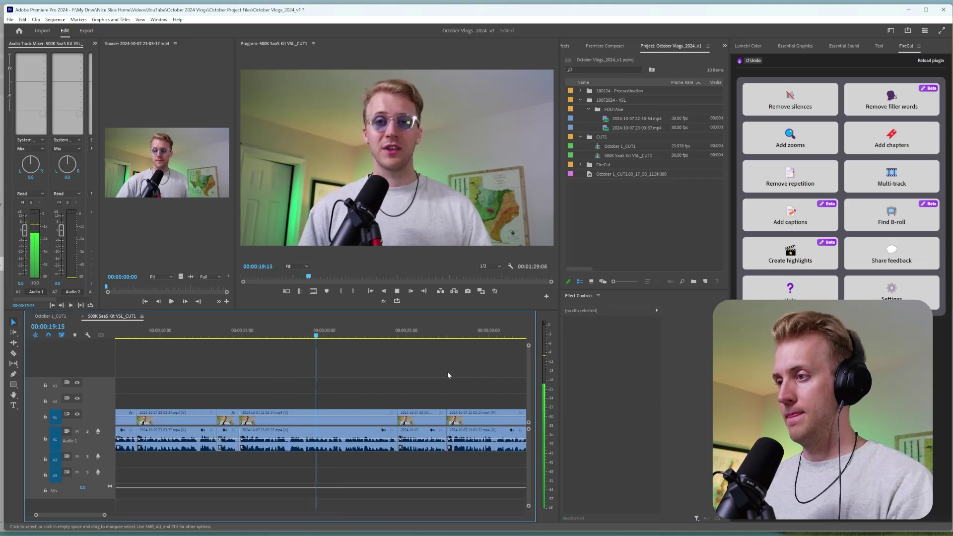
scroll(436, 358, "up", 5)
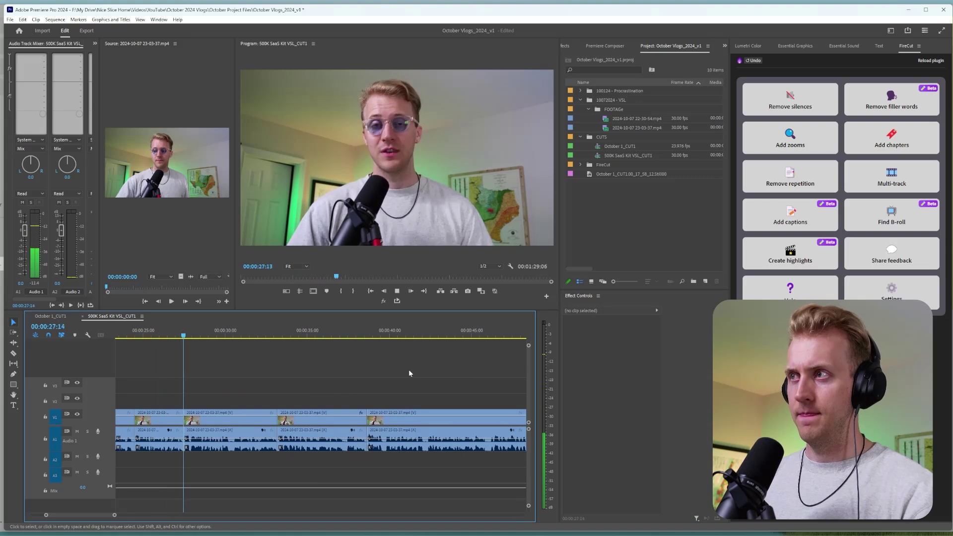
key("space")
left_click(156, 331)
left_click_drag(631, 335, 638, 335)
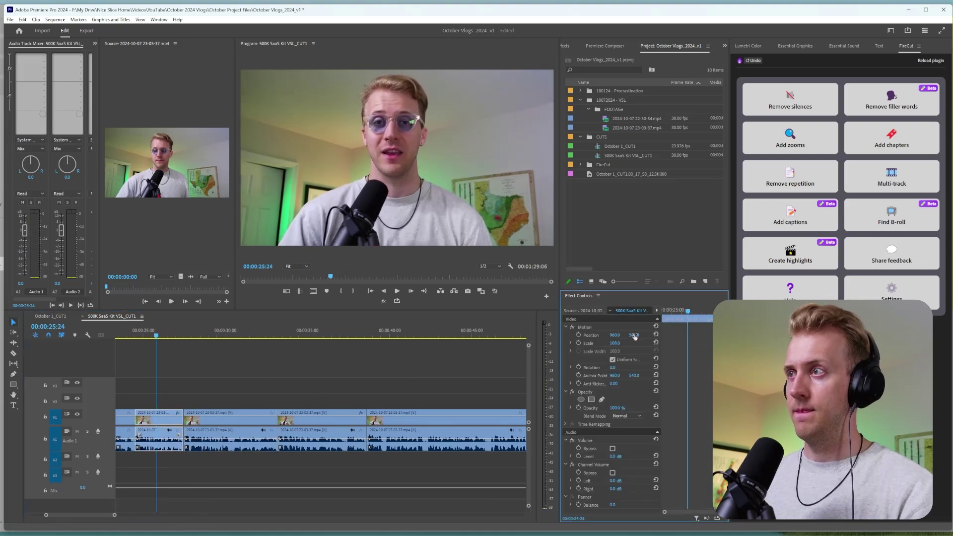
- Review the rest of the sequence through to its end and save the project
key("space")
scroll(351, 375, "down", 5)
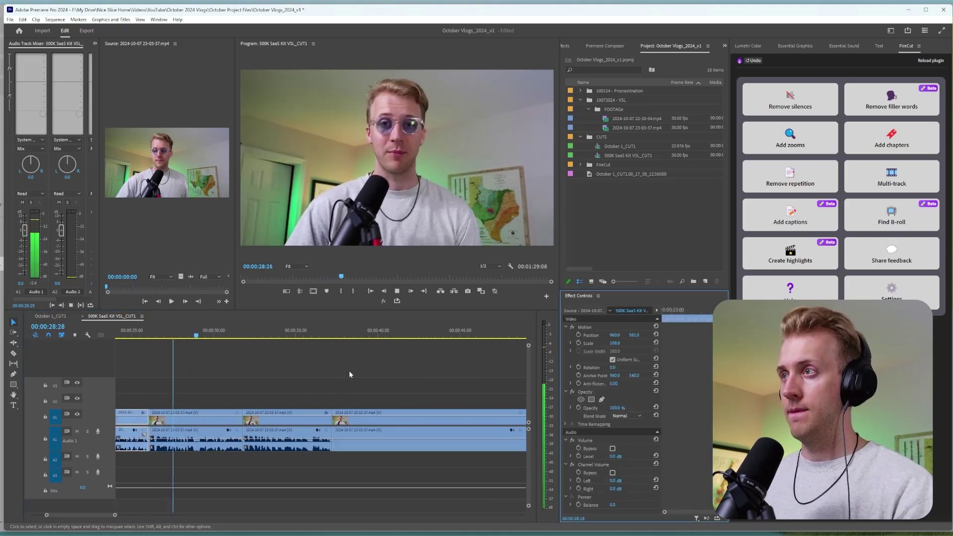
left_click(327, 386)
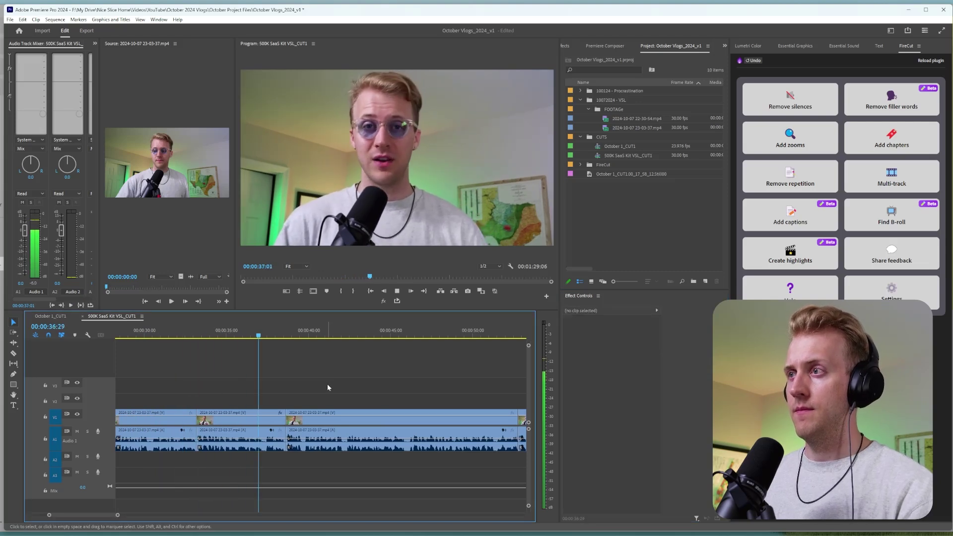
scroll(328, 387, "down", 5)
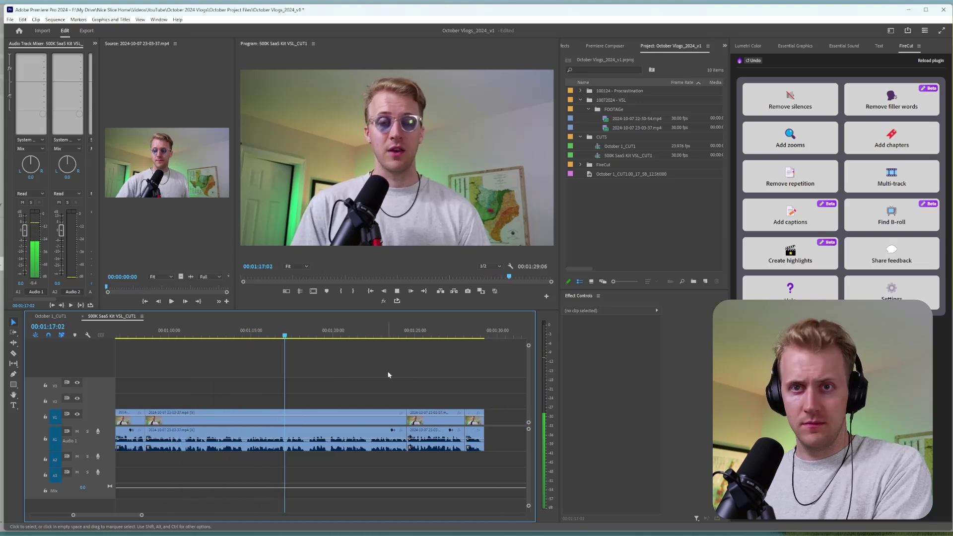
key("ctrl+s")
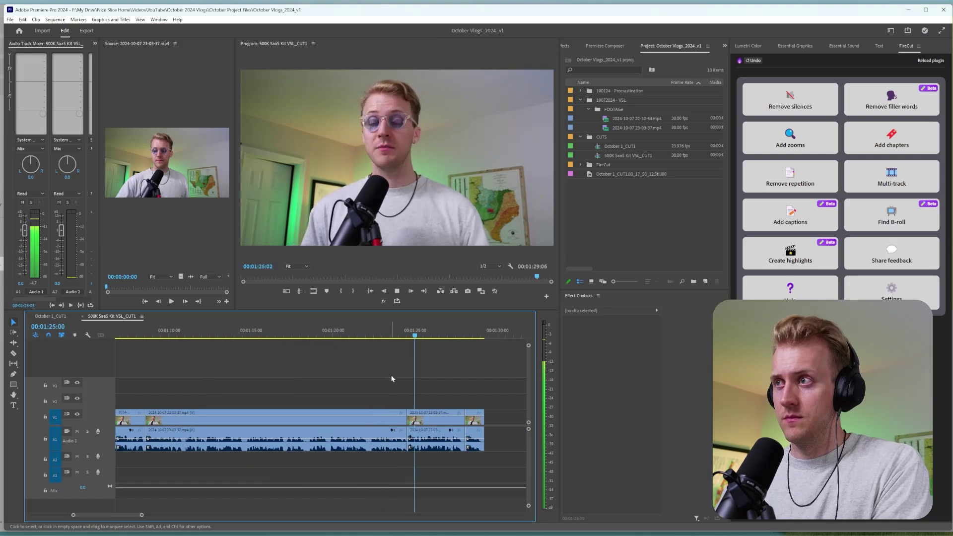
key("d")
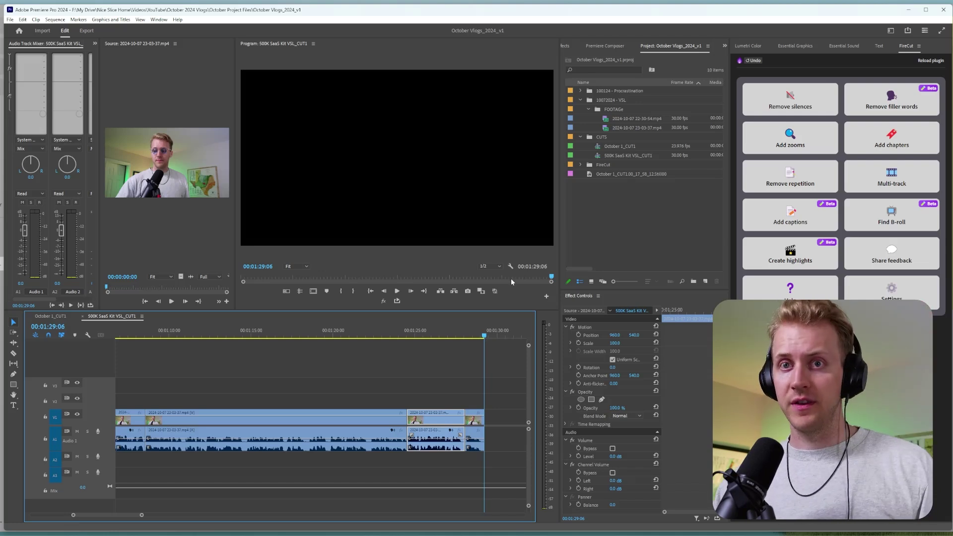
- Transcribe the full sequence in English (US) with FireCut's Add captions and widen the captions panel
left_click(785, 218)
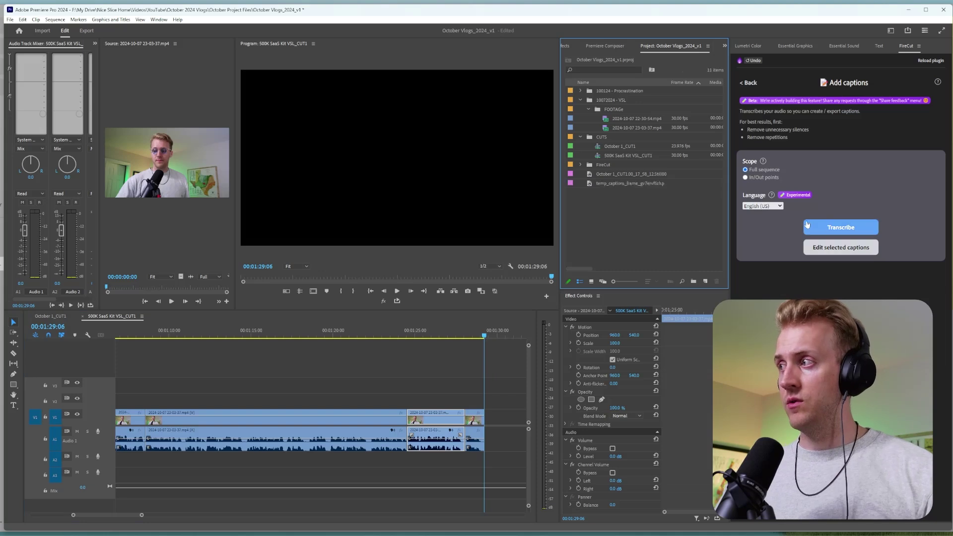
left_click(840, 228)
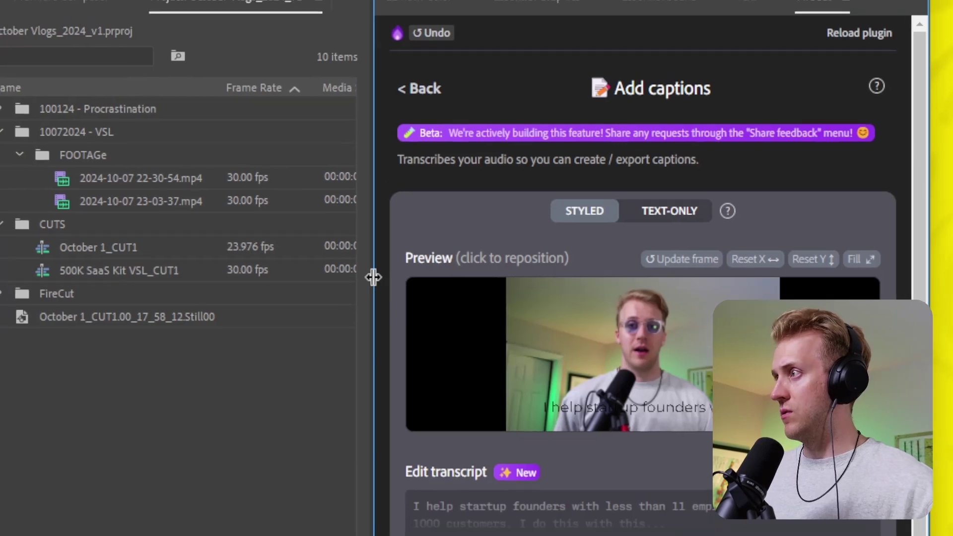
left_click_drag(373, 277, 0, 277)
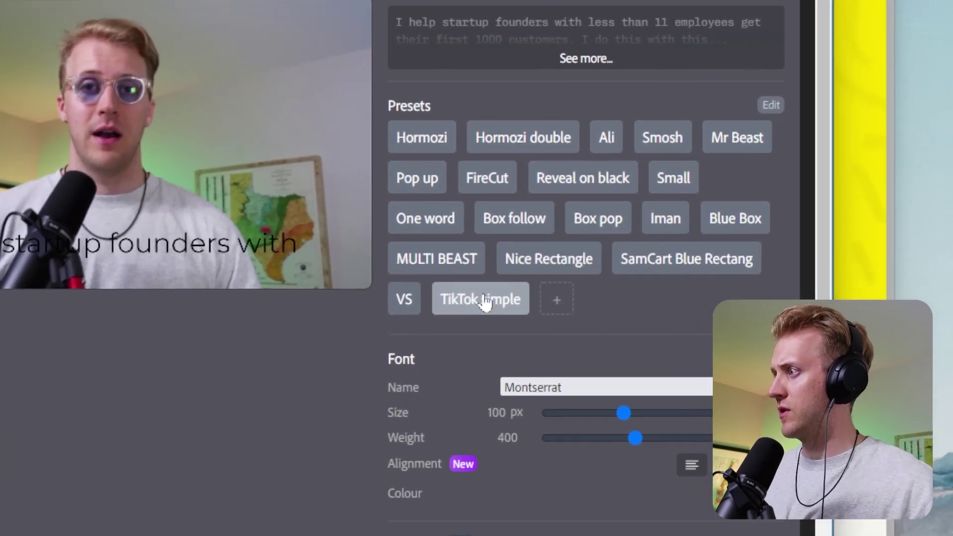
- Try out caption presets such as VS, Nice Rectangle, MULTI BEAST, Ali and Smosh on the preview frame
left_click(546, 398)
left_click(403, 283)
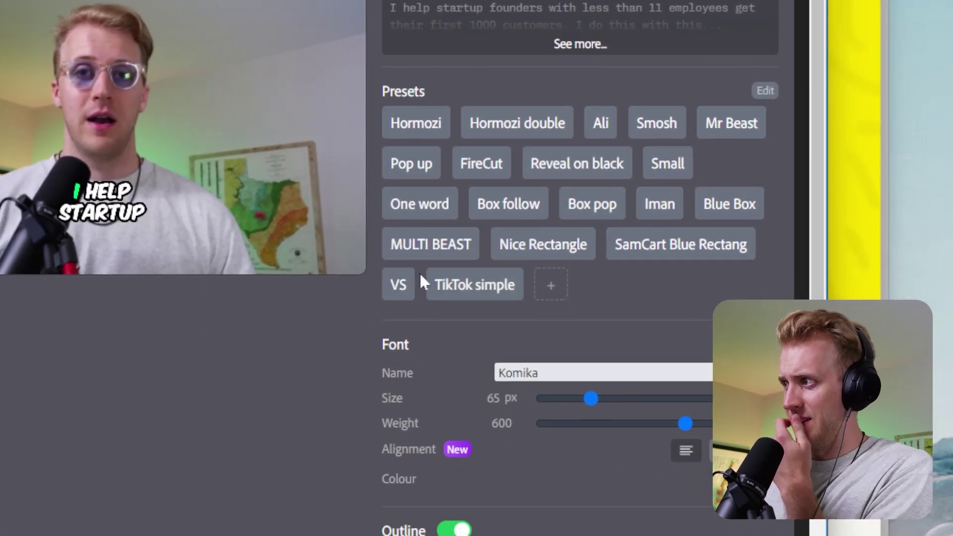
left_click(524, 252)
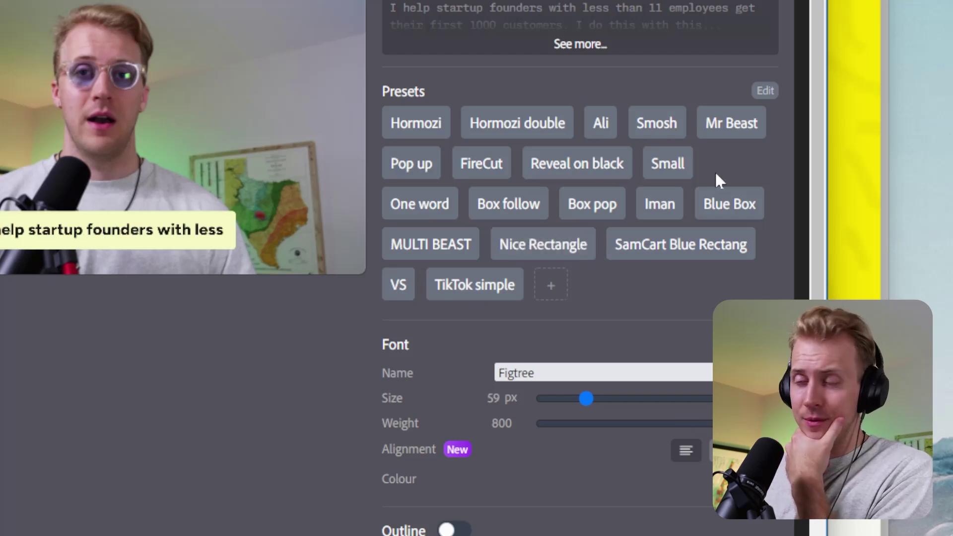
left_click(437, 248)
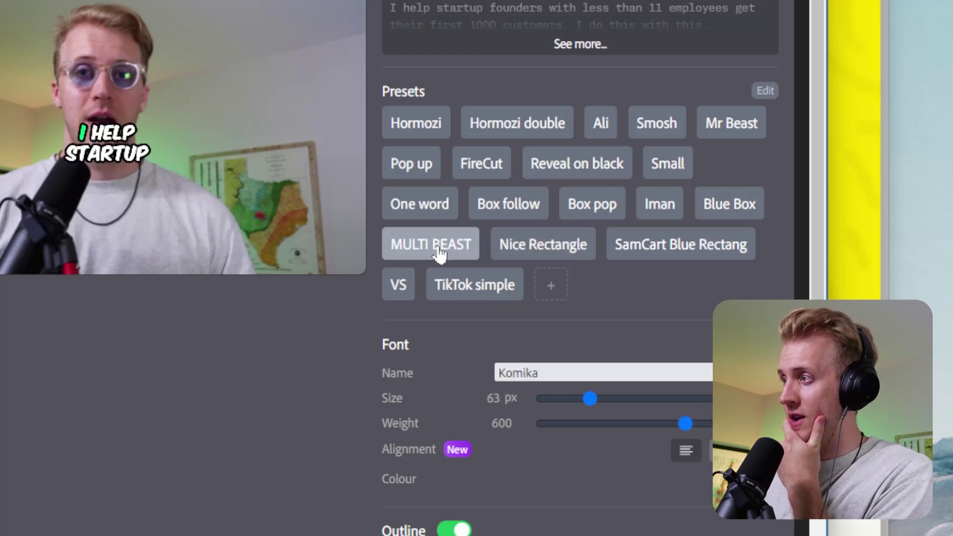
left_click(576, 166)
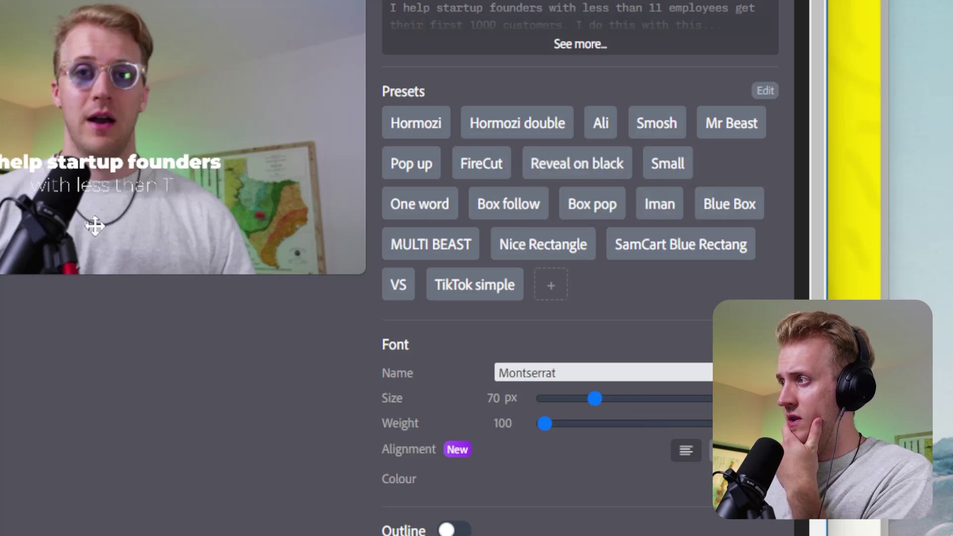
left_click(468, 134)
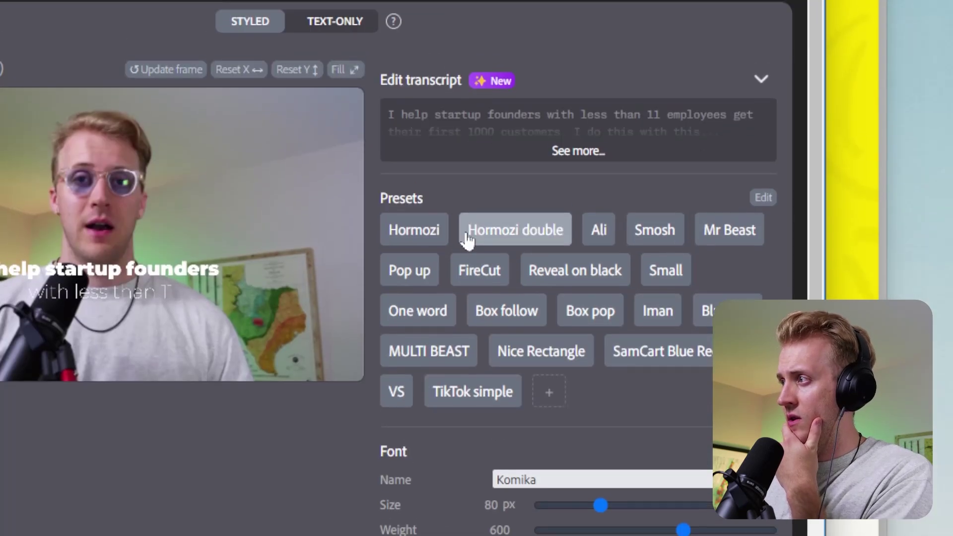
scroll(468, 241, "up", 1)
left_click(591, 276)
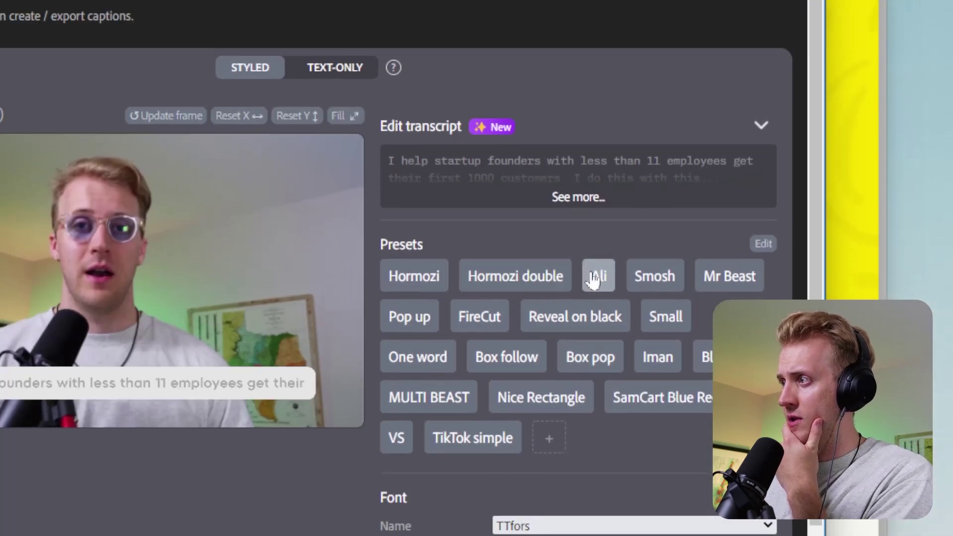
left_click(656, 278)
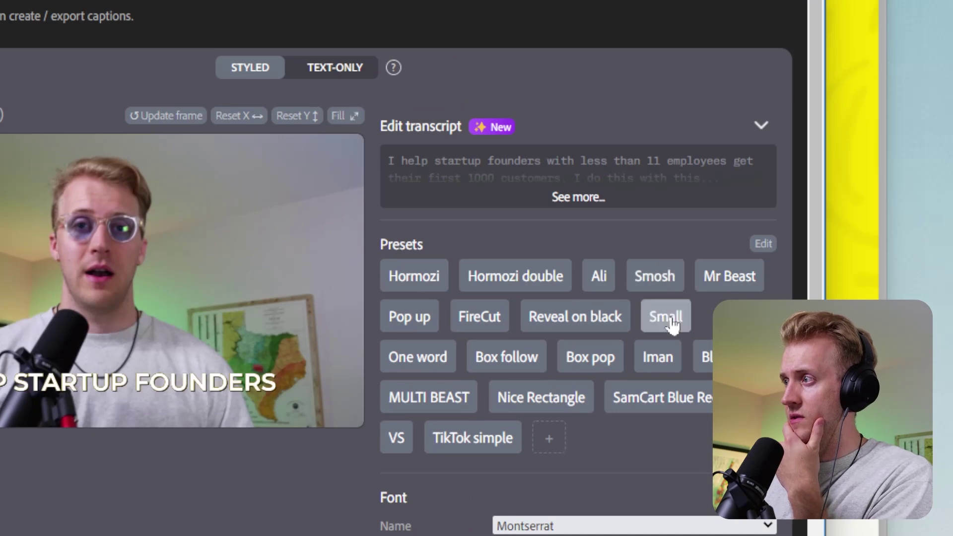
- Try the Small caption preset on the preview frame, and apply the Reveal on black preset instead
left_click(667, 320)
left_click_drag(599, 286, 635, 299)
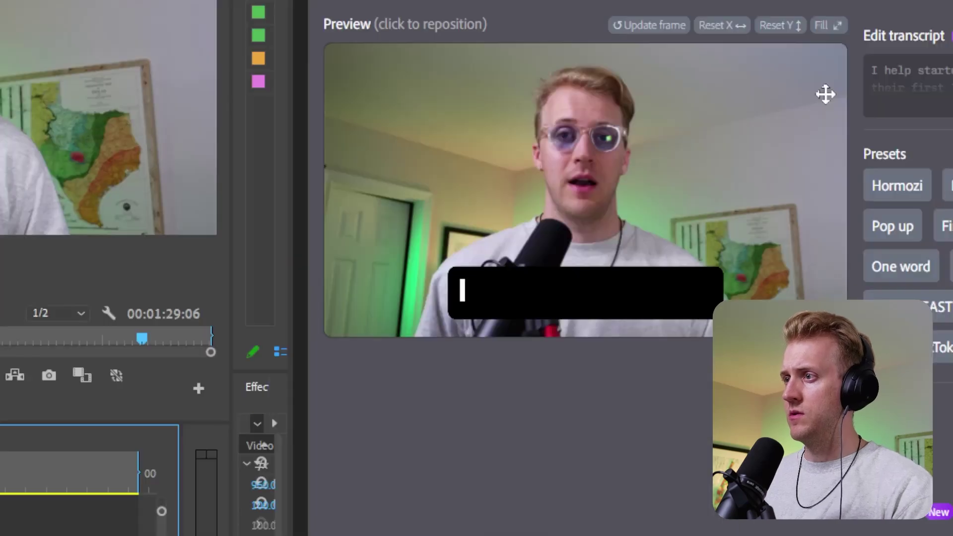
- Turn on line break adjustment for the captions, limiting each line to 3 words and 34 characters
scroll(518, 503, "down", 10)
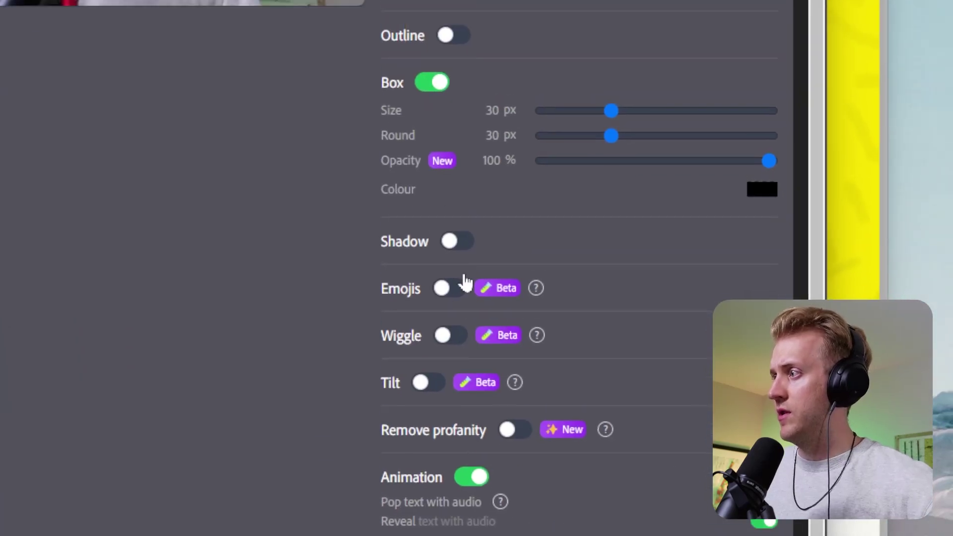
scroll(546, 372, "down", 10)
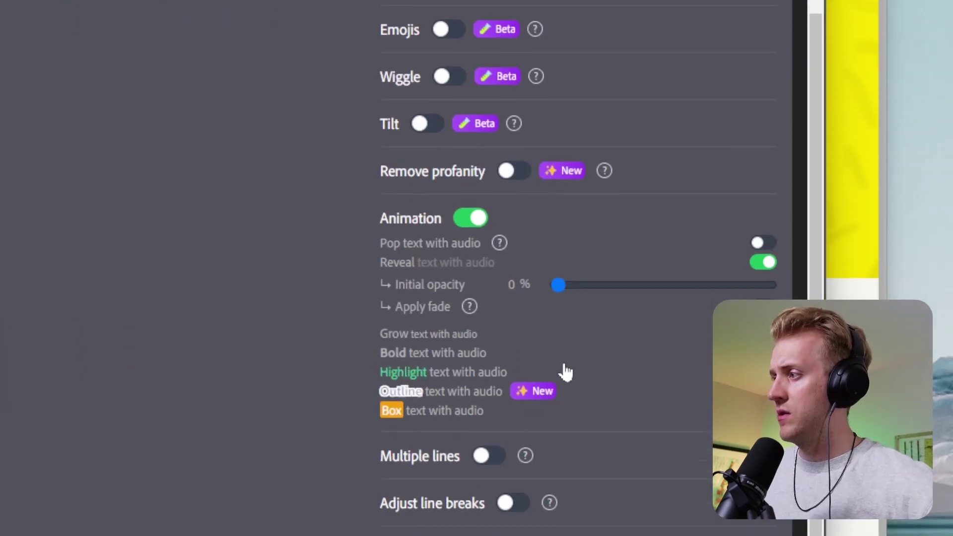
left_click(654, 357)
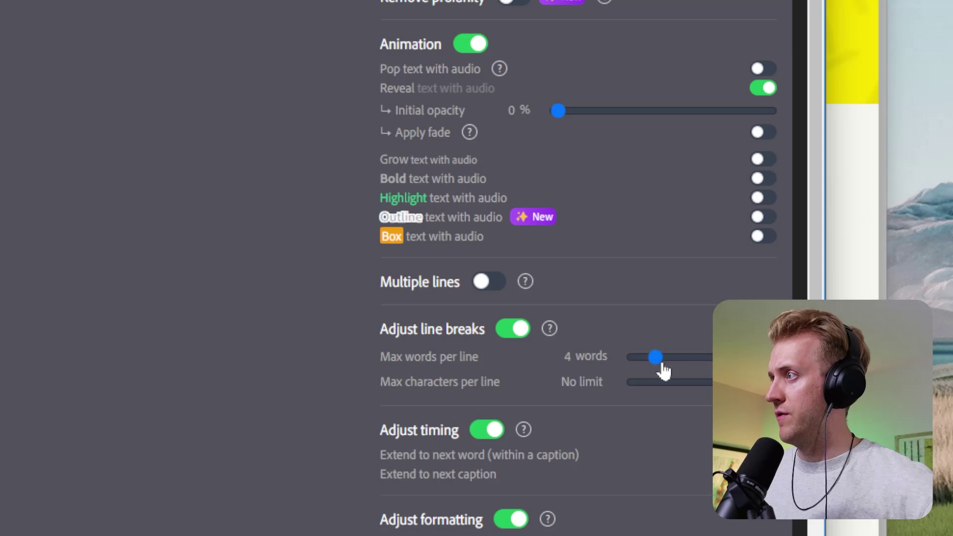
left_click_drag(667, 385, 675, 385)
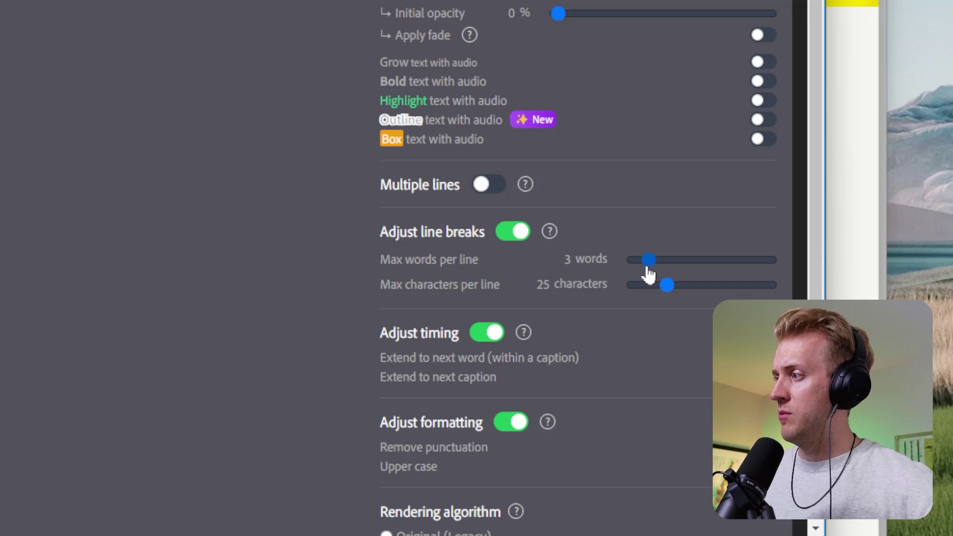
left_click_drag(672, 287, 680, 286)
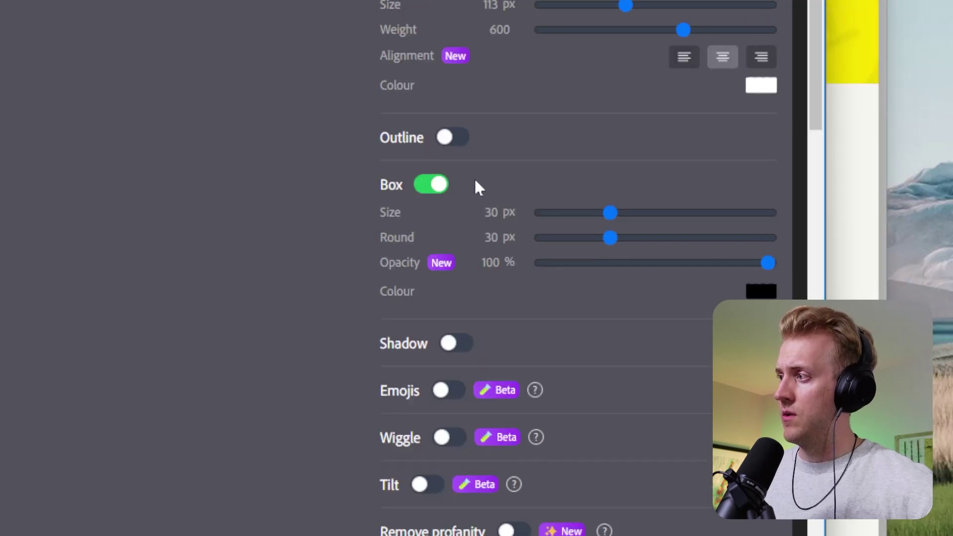
- Set the initial opacity of the captions' reveal animation to 40% and check the result on the preview frame
scroll(478, 186, "down", 4)
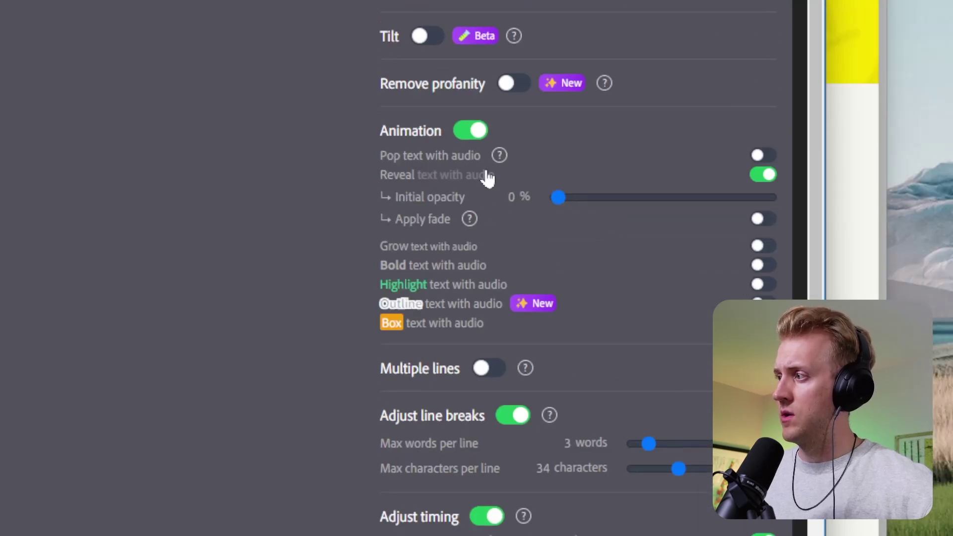
left_click_drag(564, 209, 644, 212)
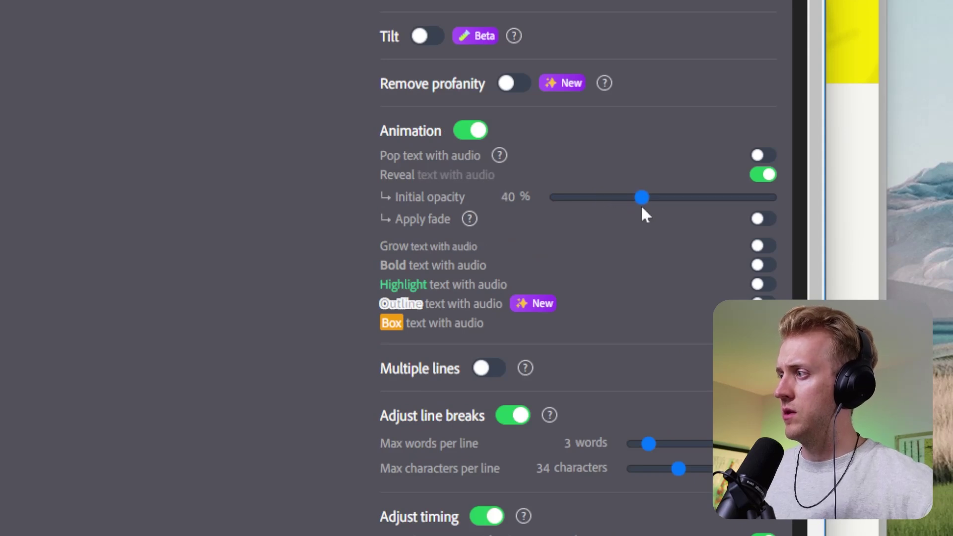
scroll(559, 501, "down", 2)
scroll(560, 501, "down", 5)
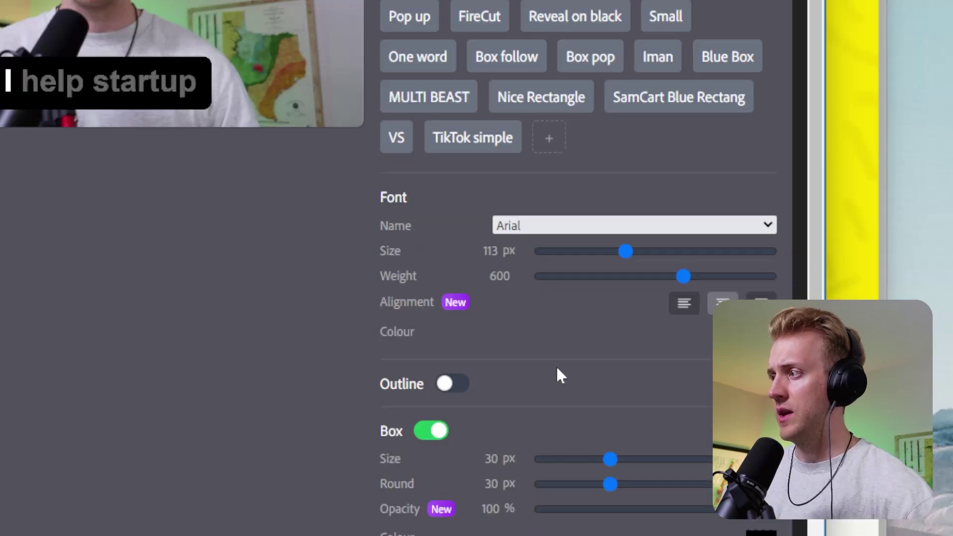
- Check the remaining caption settings and generate the styled captions on a new video track of the sequence
scroll(556, 369, "down", 15)
left_click(565, 385)
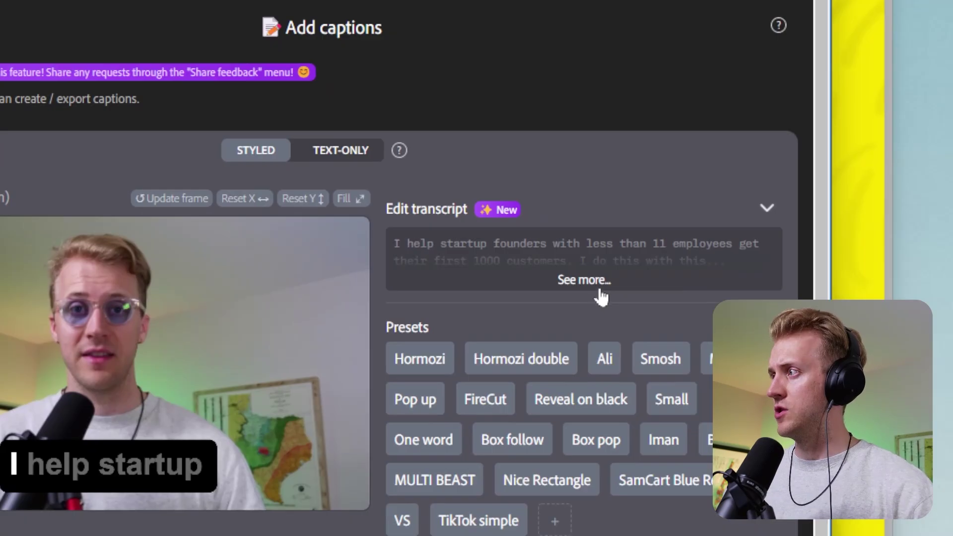
scroll(566, 330, "down", 20)
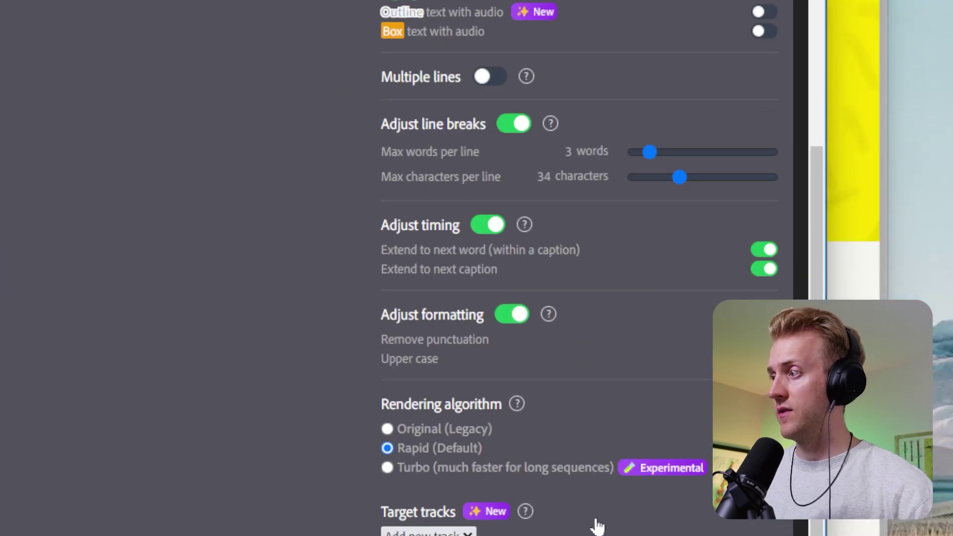
left_click(545, 460)
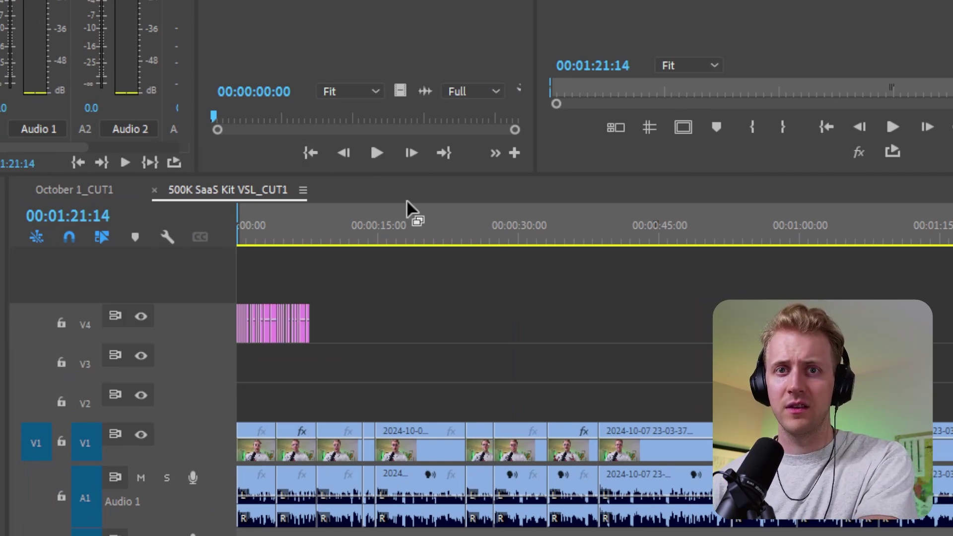
left_click(520, 272)
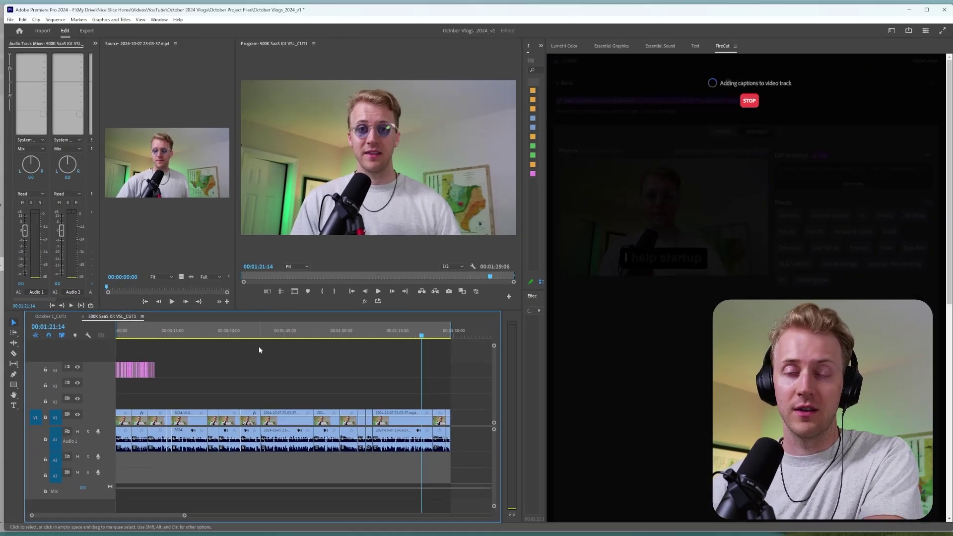